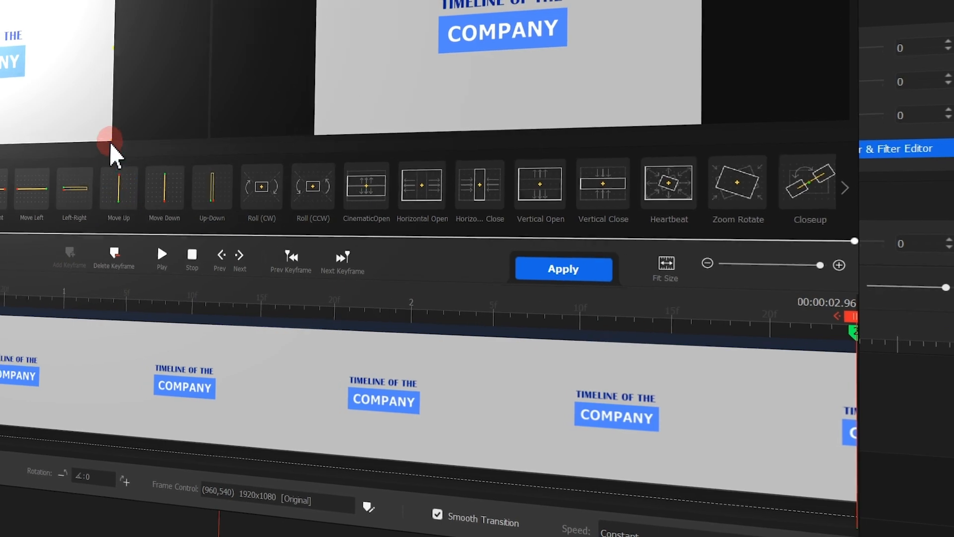
{"action": "left_click_drag", "start_coordinate": [100, 137], "coordinate": [73, 122]}
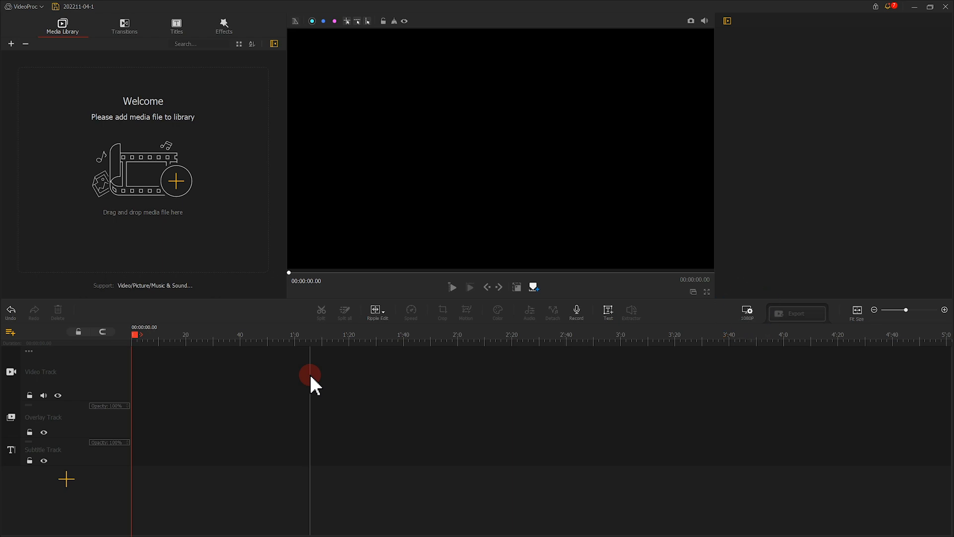
- Set the project background to a custom blue, keeping the 1920 x 1080 resolution at 30 FPS
{"action": "left_click", "coordinate": [747, 311]}
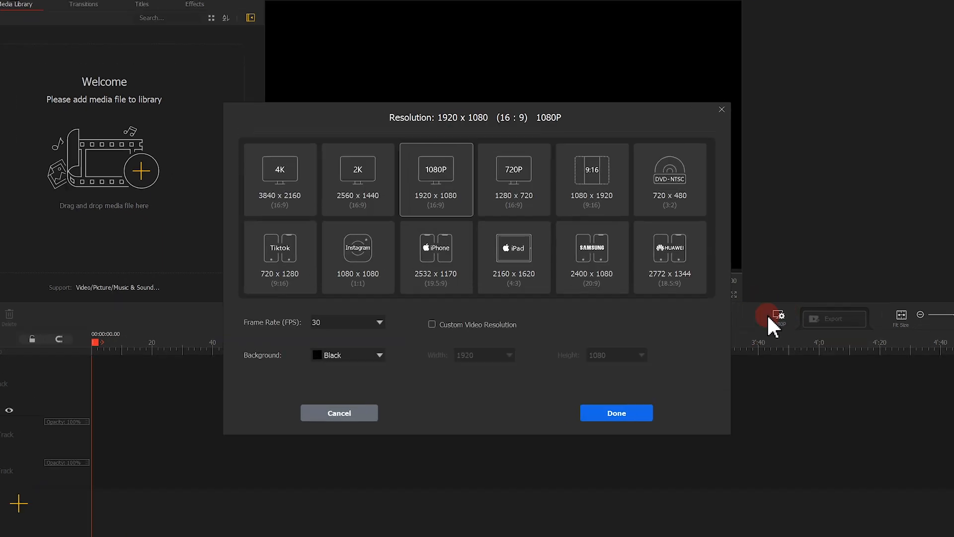
{"action": "left_click", "coordinate": [335, 396]}
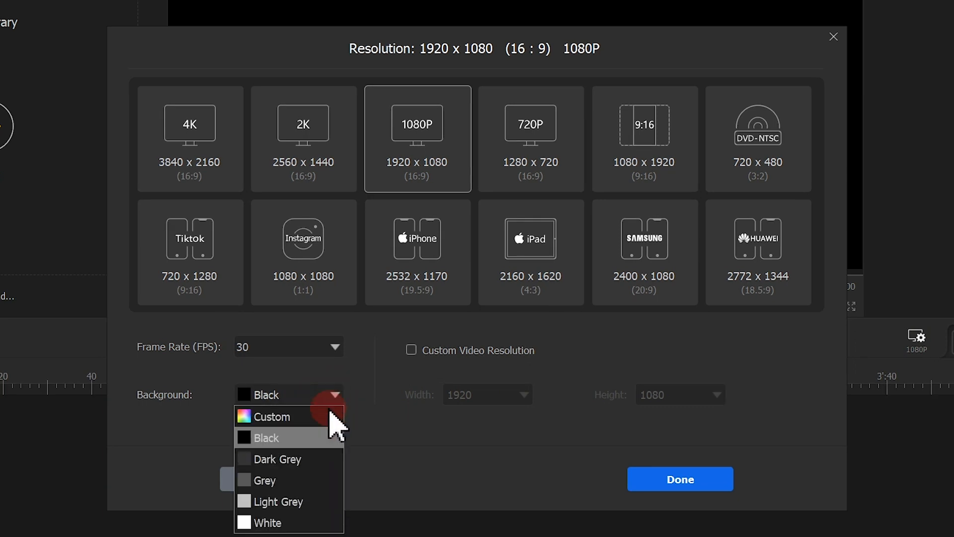
{"action": "left_click", "coordinate": [328, 416]}
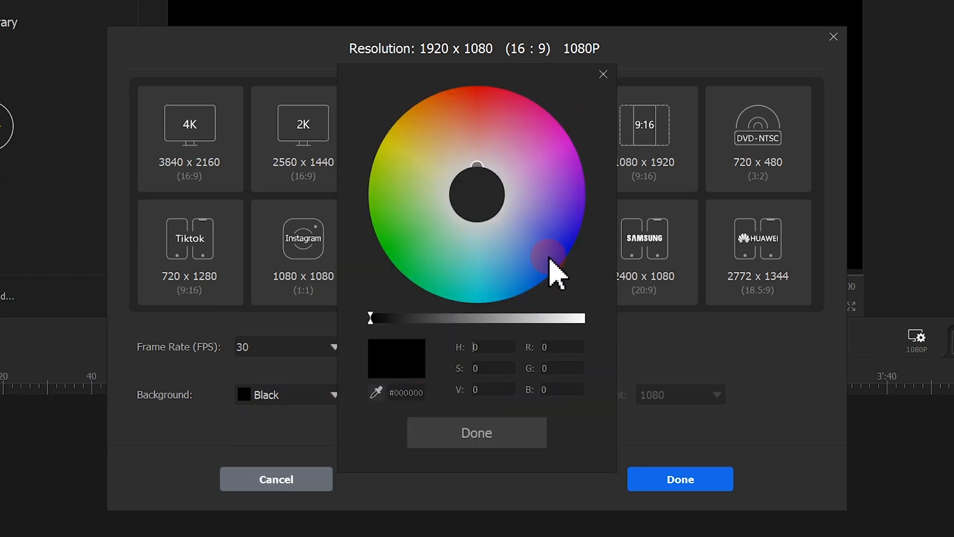
{"action": "left_click", "coordinate": [531, 256]}
{"action": "left_click", "coordinate": [522, 433]}
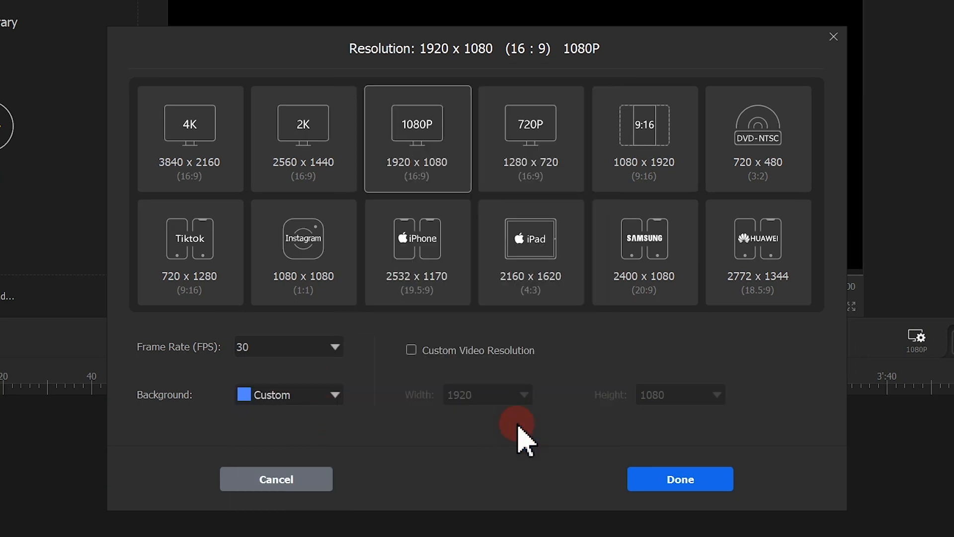
{"action": "left_click", "coordinate": [695, 477]}
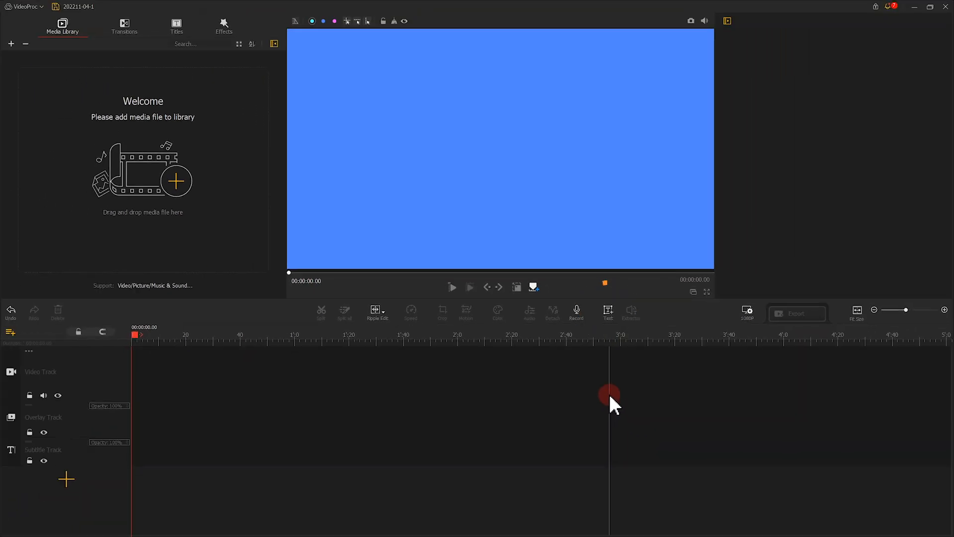
- Add a text title reading COMPANY in the Tahoma font
{"action": "left_click", "coordinate": [603, 320]}
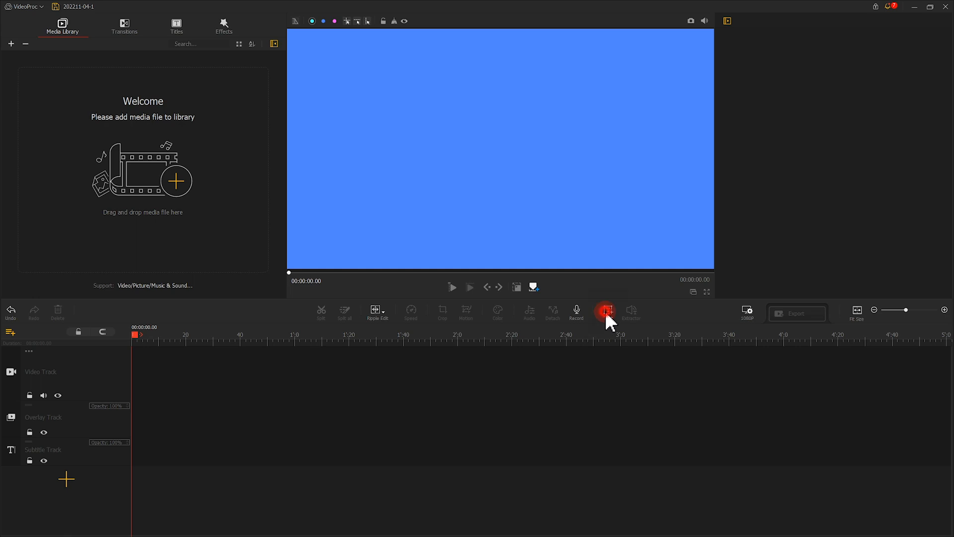
{"action": "left_click", "coordinate": [780, 178]}
{"action": "left_click", "coordinate": [797, 164]}
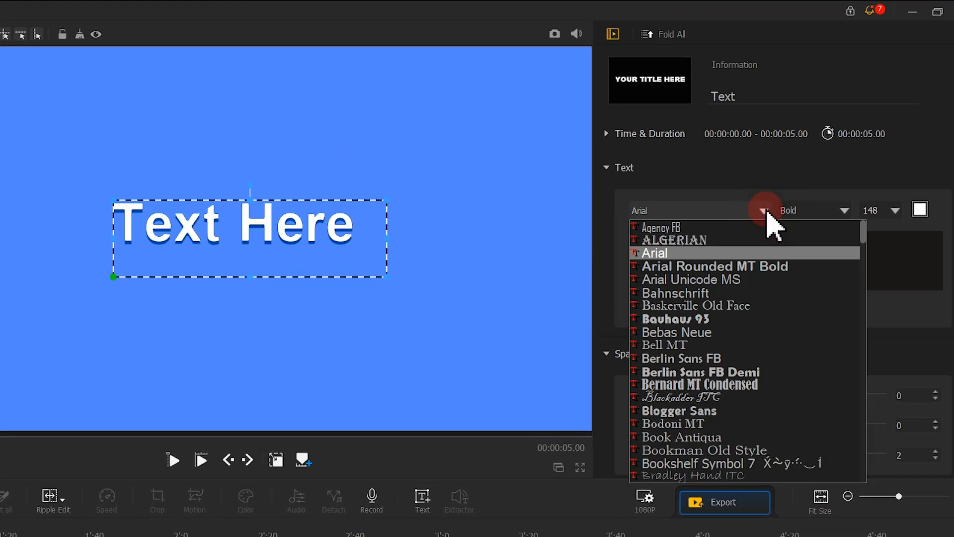
{"action": "left_click_drag", "start_coordinate": [865, 232], "coordinate": [867, 473]}
{"action": "left_click", "coordinate": [676, 227]}
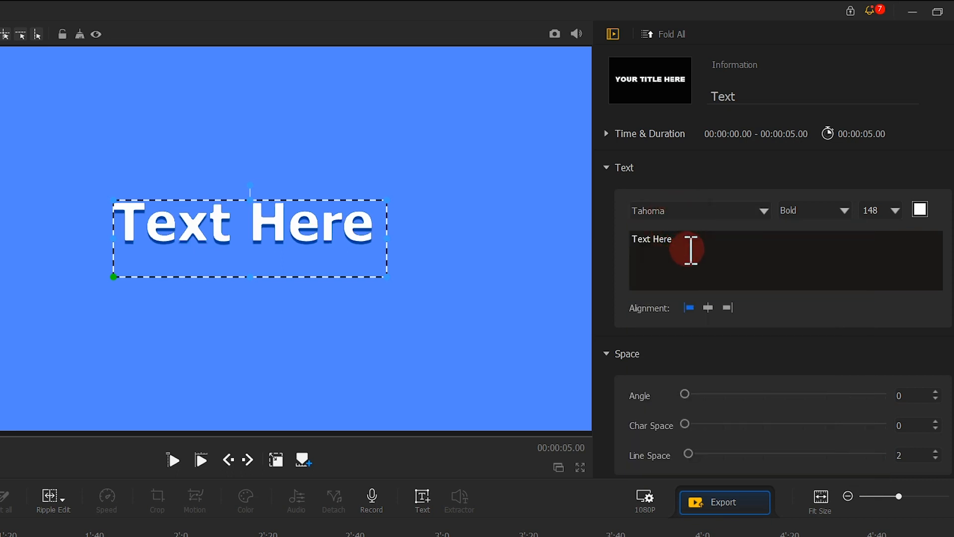
{"action": "left_click_drag", "start_coordinate": [696, 247], "coordinate": [633, 238]}
{"action": "type", "text": "C"}
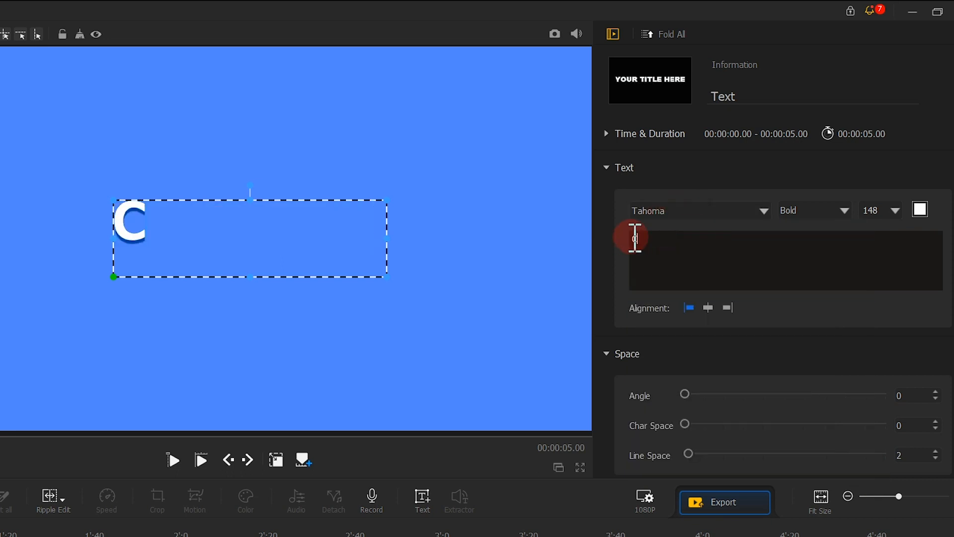
{"action": "type", "text": "OMPANY"}
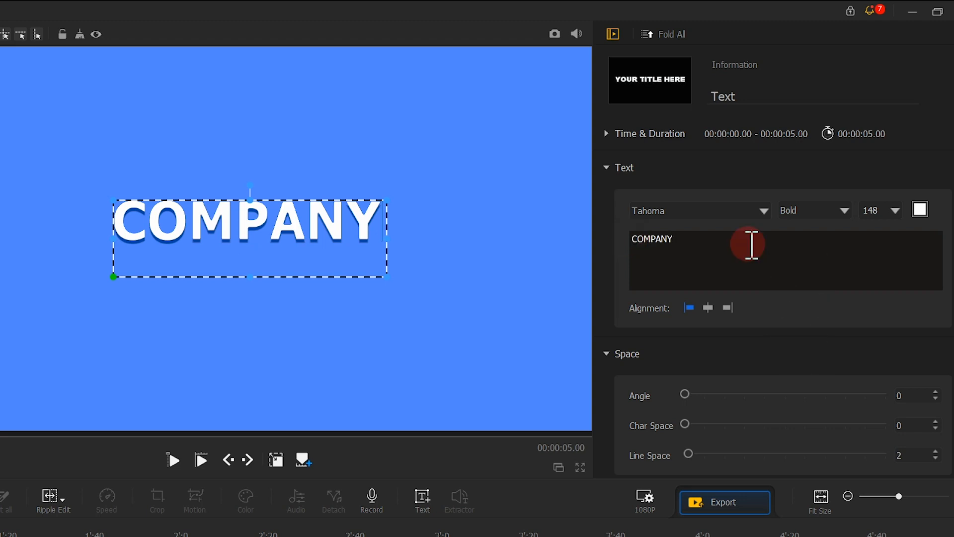
- Set the COMPANY title's text shadow offset to 0 and place the title in the middle of the frame
{"action": "scroll", "coordinate": [750, 243], "scroll_direction": "down", "scroll_amount": 2}
{"action": "scroll", "coordinate": [749, 246], "scroll_direction": "down", "scroll_amount": 7}
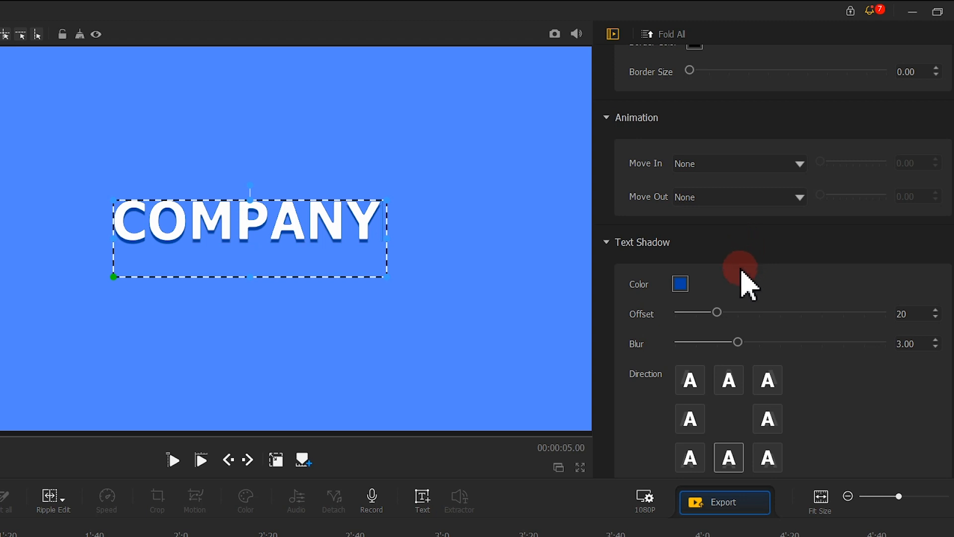
{"action": "left_click_drag", "start_coordinate": [718, 315], "coordinate": [668, 323]}
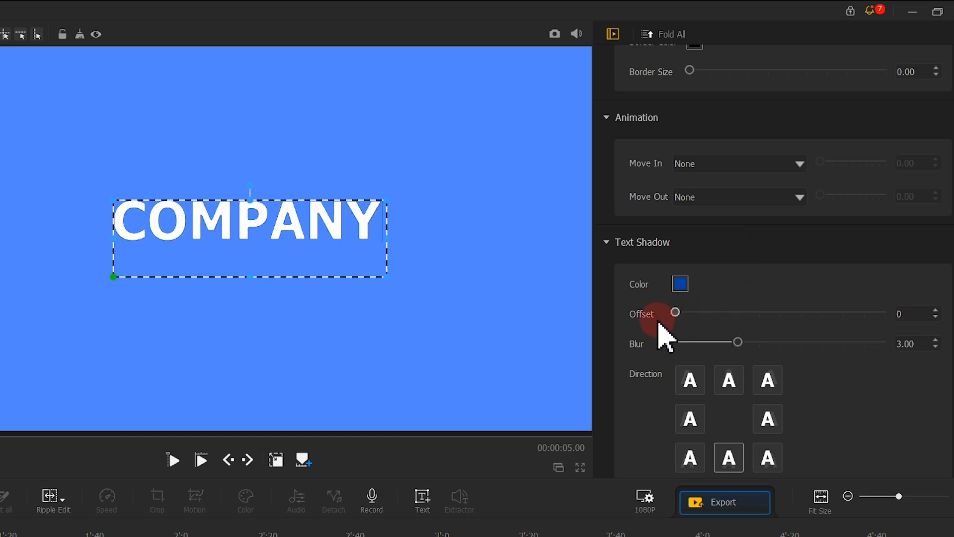
{"action": "left_click_drag", "start_coordinate": [334, 226], "coordinate": [338, 245]}
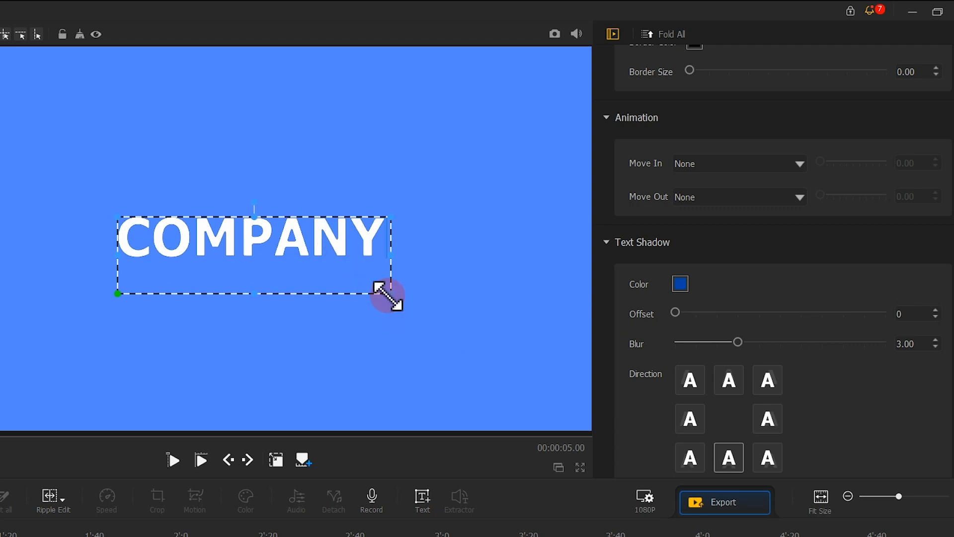
{"action": "left_click_drag", "start_coordinate": [391, 295], "coordinate": [410, 300]}
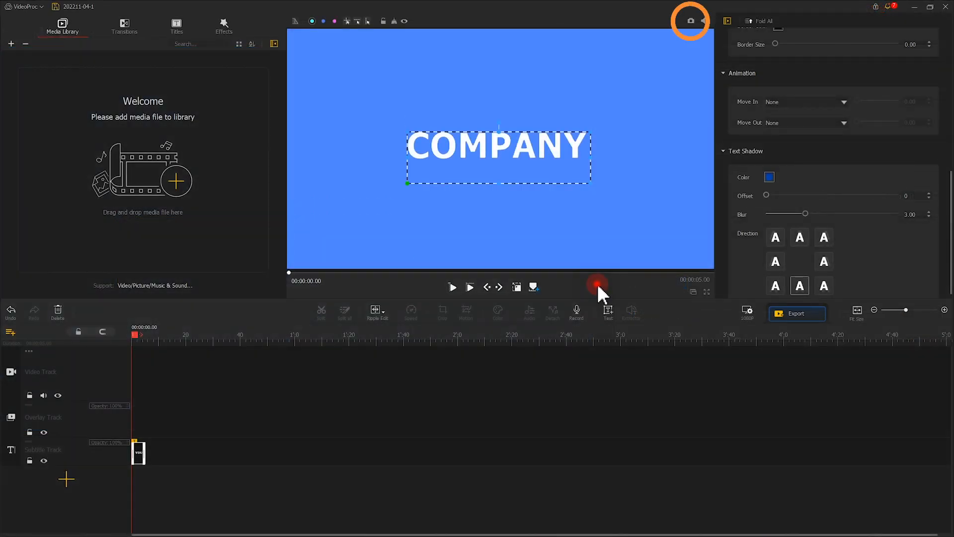
{"action": "left_click", "coordinate": [597, 284]}
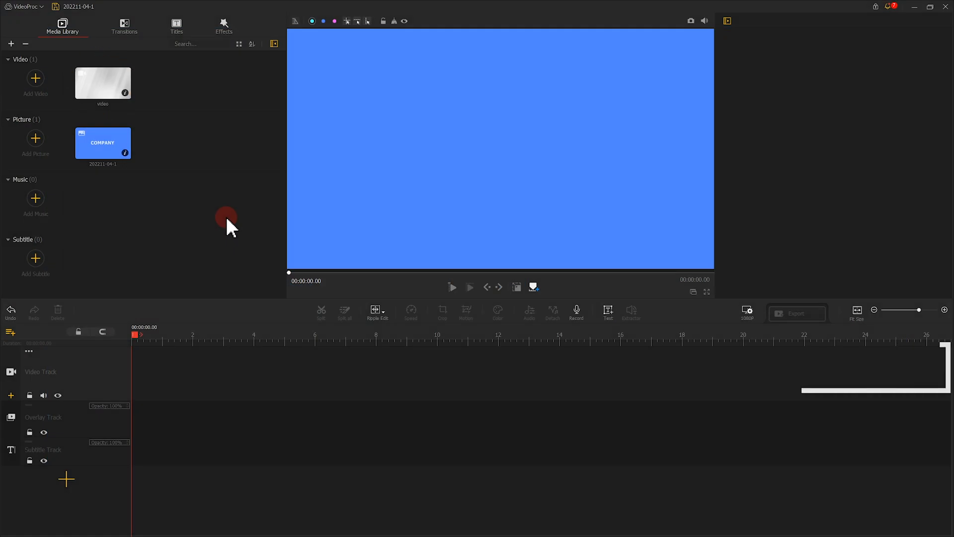
- Place the grey background video on the video track and trim it to 00:00:07.03
{"action": "left_click", "coordinate": [102, 89]}
{"action": "left_click_drag", "start_coordinate": [104, 89], "coordinate": [163, 351]}
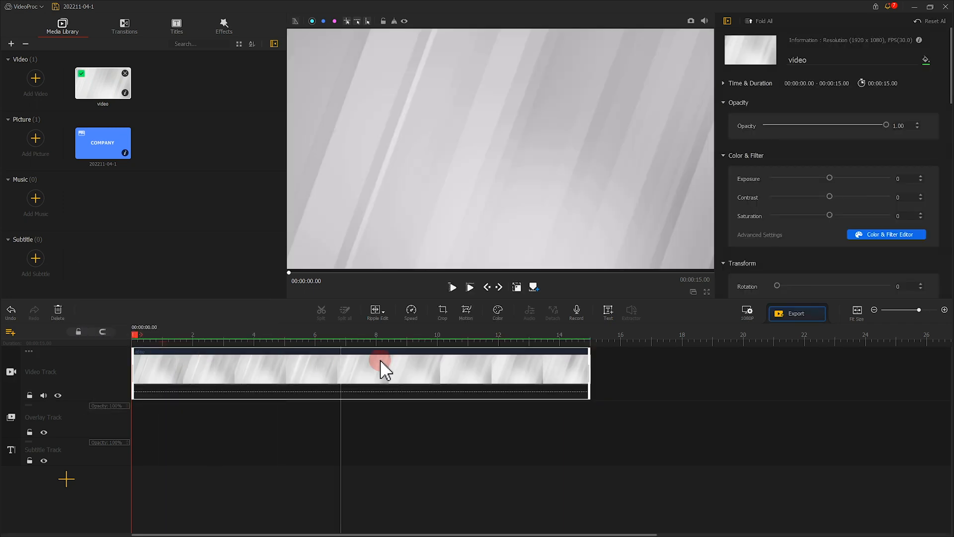
{"action": "left_click_drag", "start_coordinate": [589, 354], "coordinate": [345, 359]}
{"action": "left_click", "coordinate": [454, 287]}
- Add a text title reading TIMELINE OF THE at 00:00:02.26 over the background video
{"action": "left_click", "coordinate": [387, 286]}
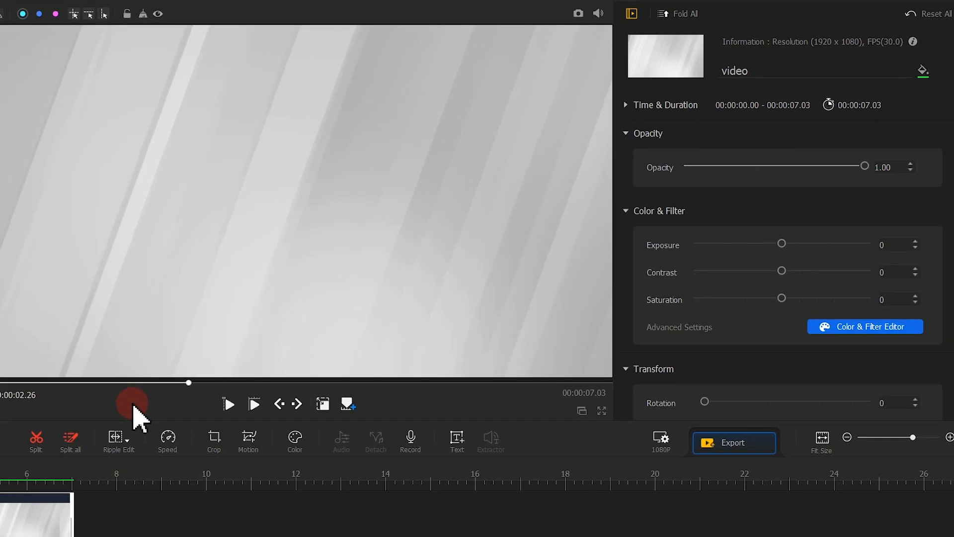
{"action": "left_click", "coordinate": [457, 439]}
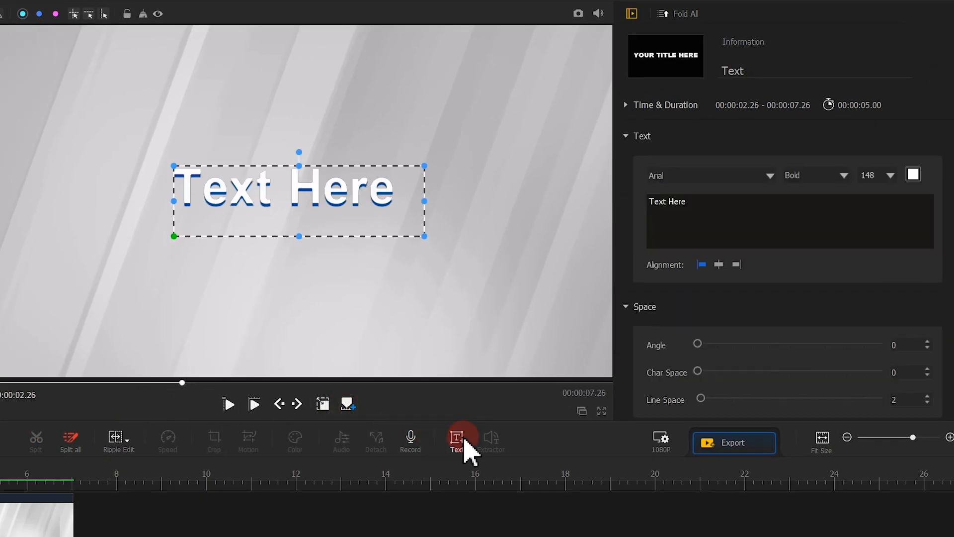
{"action": "left_click_drag", "start_coordinate": [707, 208], "coordinate": [642, 207]}
{"action": "type", "text": "TIMELINE OF THE"}
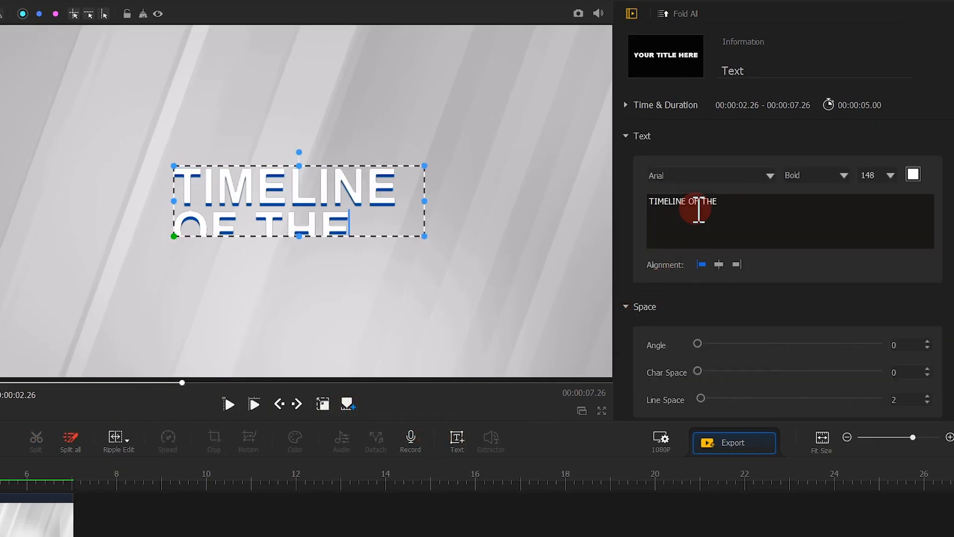
- Format the TIMELINE OF THE title in Britannic Bold, size 72, with a dark blue color
{"action": "left_click", "coordinate": [747, 178]}
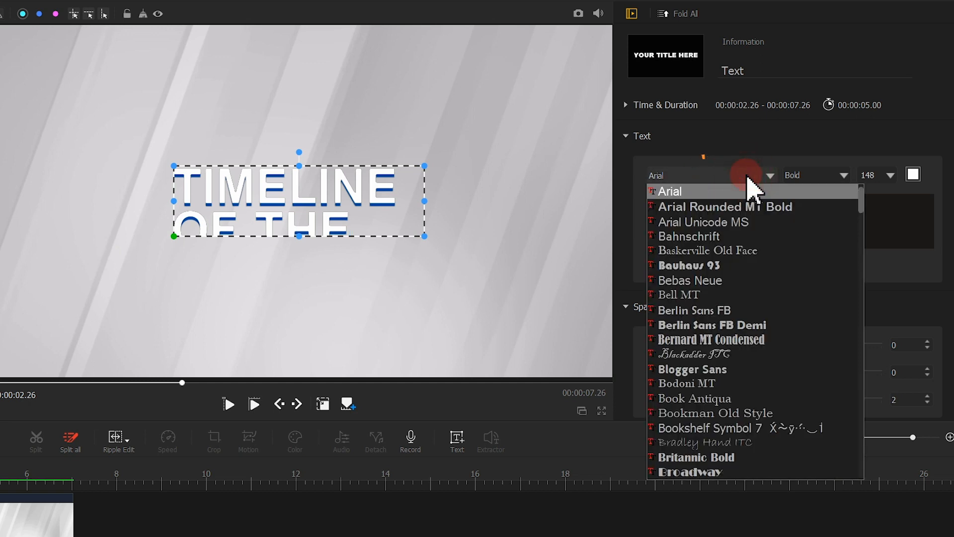
{"action": "left_click", "coordinate": [726, 457]}
{"action": "left_click", "coordinate": [913, 175]}
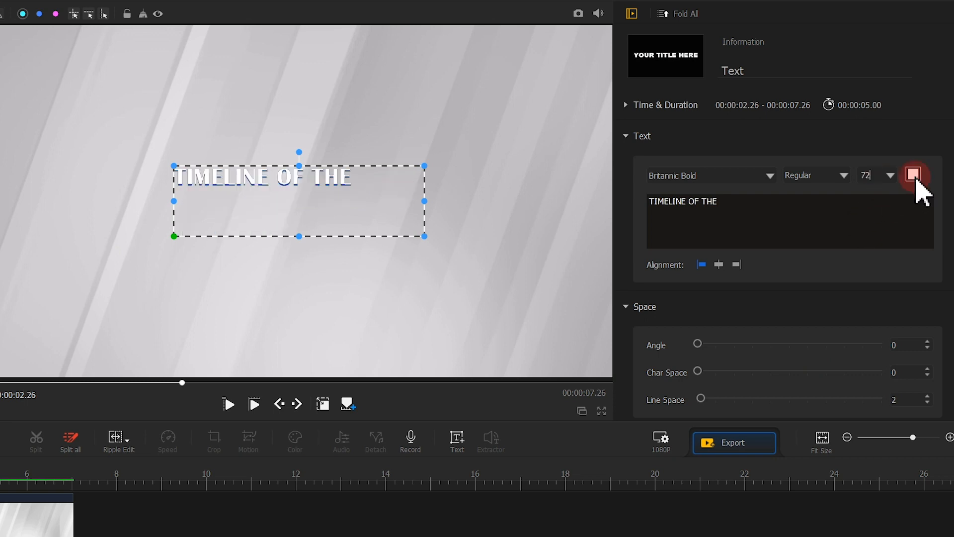
{"action": "left_click_drag", "start_coordinate": [316, 342], "coordinate": [334, 368]}
{"action": "left_click", "coordinate": [297, 520]}
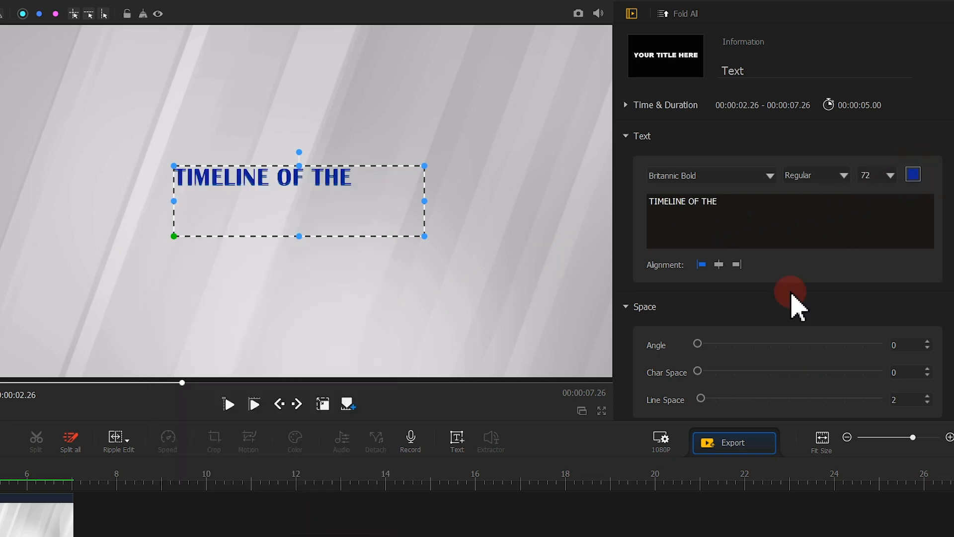
- Slightly enlarge and reposition the TIMELINE OF THE title near the frame's center and set its text shadow offset to 0
{"action": "left_click_drag", "start_coordinate": [424, 235], "coordinate": [431, 217]}
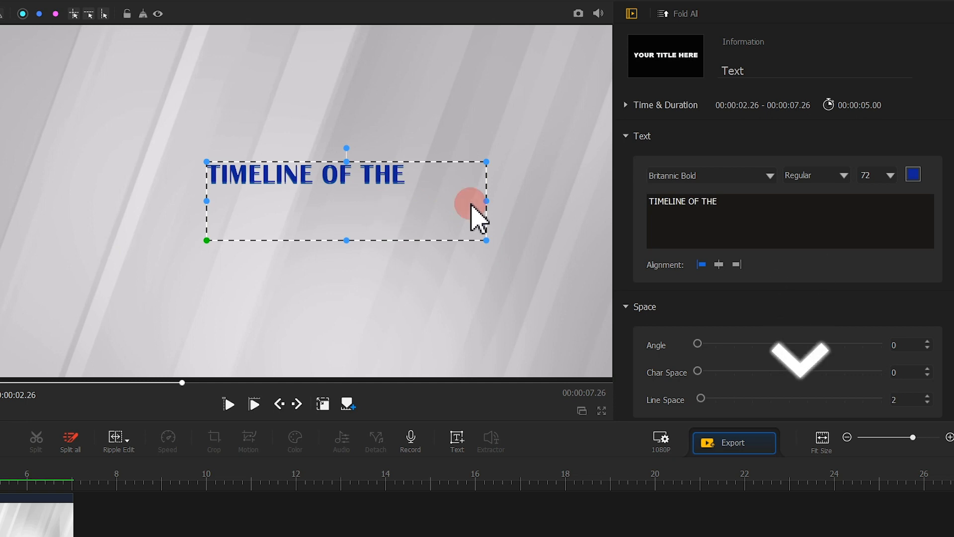
{"action": "scroll", "coordinate": [744, 209], "scroll_direction": "down", "scroll_amount": 10}
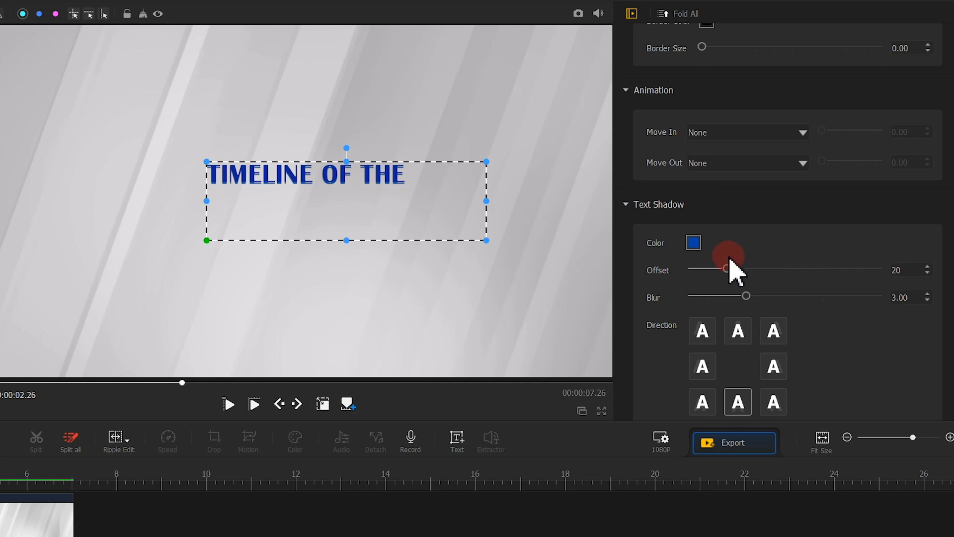
{"action": "left_click_drag", "start_coordinate": [729, 270], "coordinate": [688, 271]}
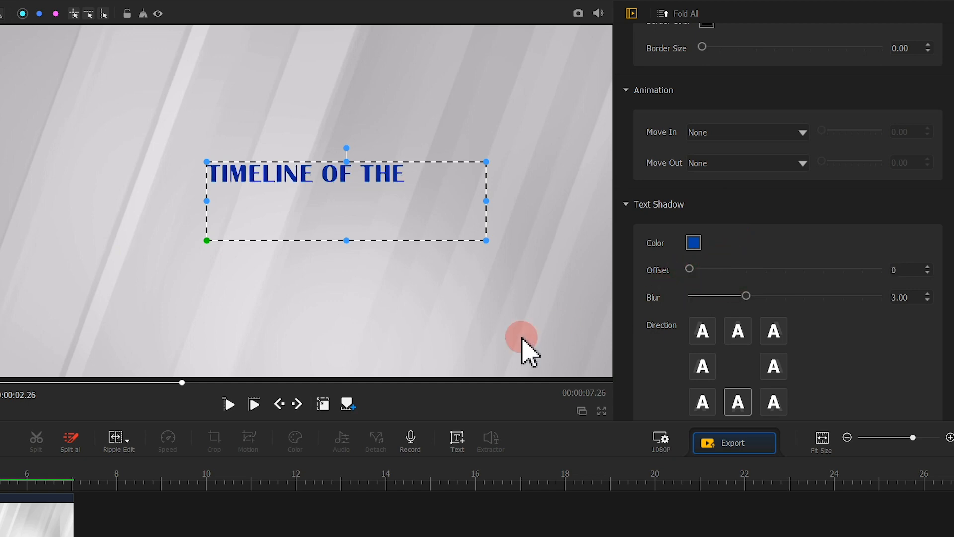
{"action": "left_click", "coordinate": [405, 396]}
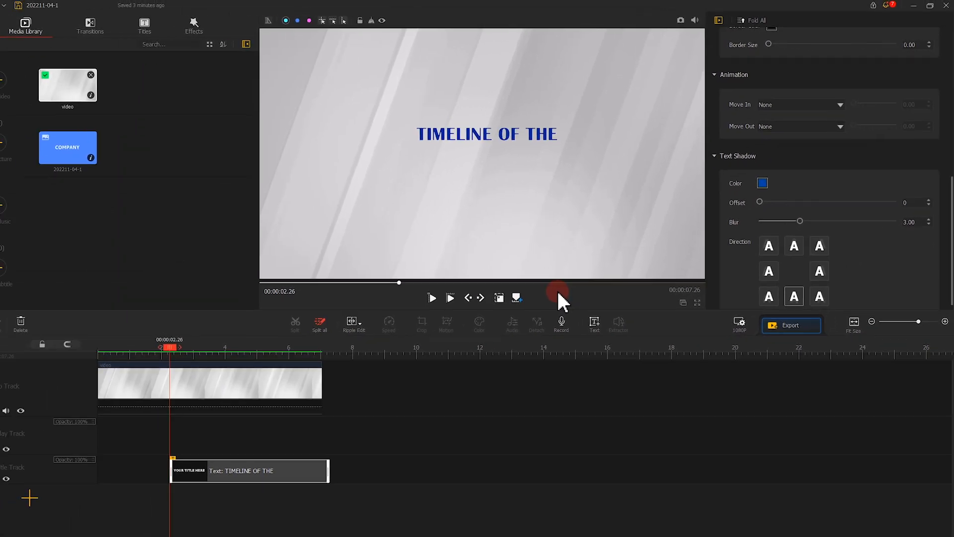
- Add the COMPANY picture to the overlay track at 00:00:04.23 and crop it around the word to about 939 x 278
{"action": "left_click", "coordinate": [124, 409]}
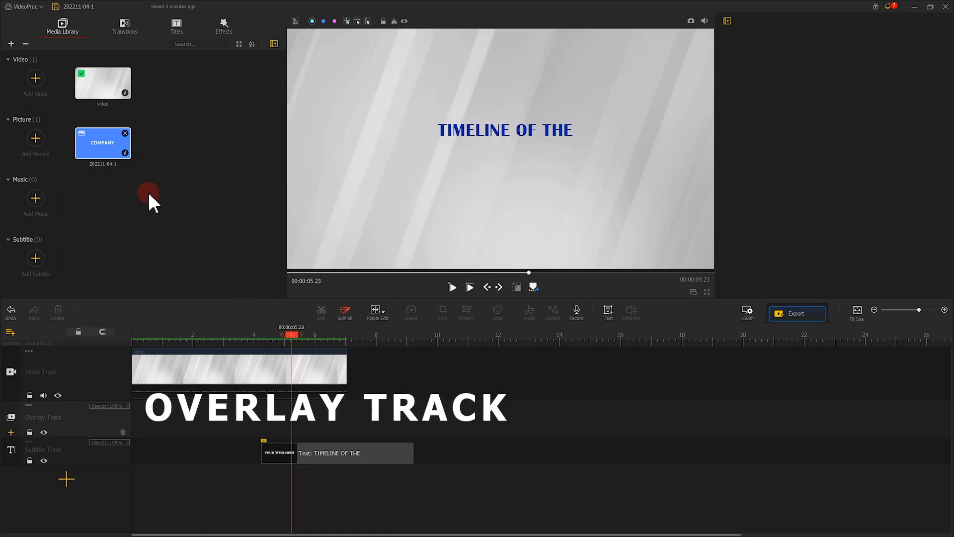
{"action": "left_click_drag", "start_coordinate": [117, 156], "coordinate": [270, 428]}
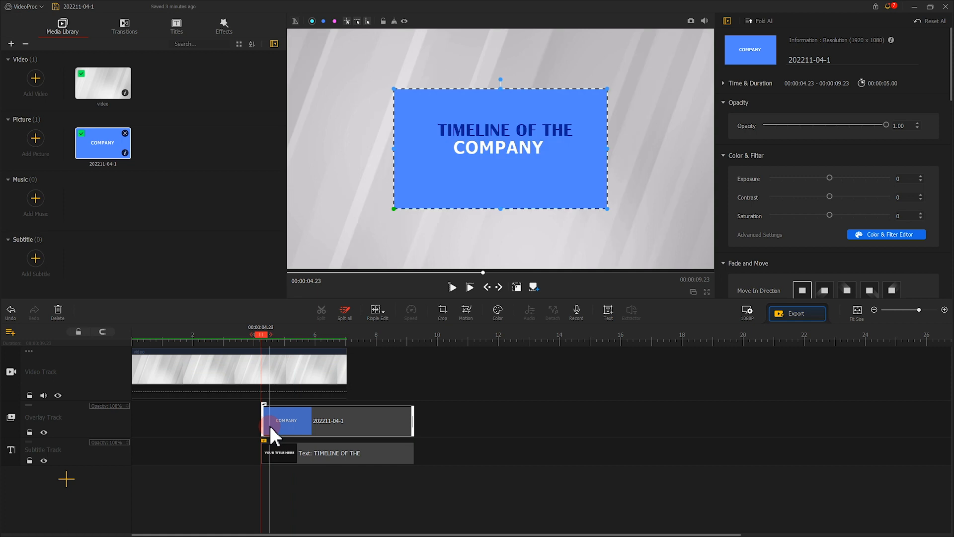
{"action": "left_click", "coordinate": [440, 312]}
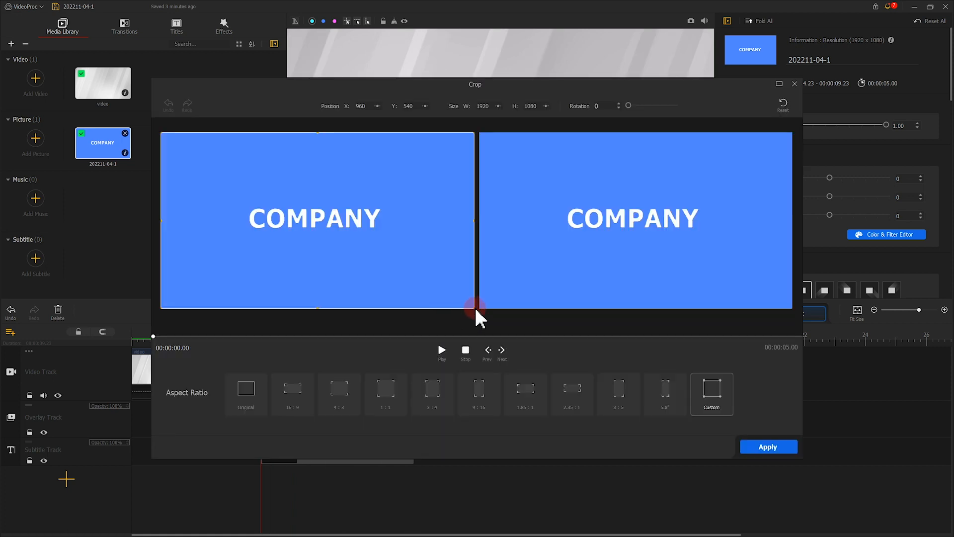
{"action": "left_click_drag", "start_coordinate": [476, 309], "coordinate": [390, 238]}
{"action": "left_click_drag", "start_coordinate": [160, 133], "coordinate": [238, 196]}
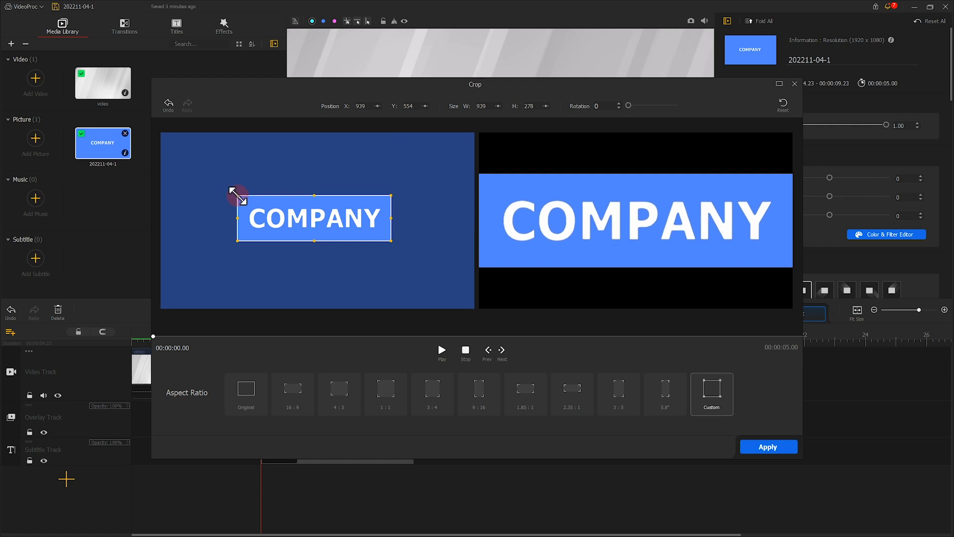
{"action": "left_click", "coordinate": [775, 448]}
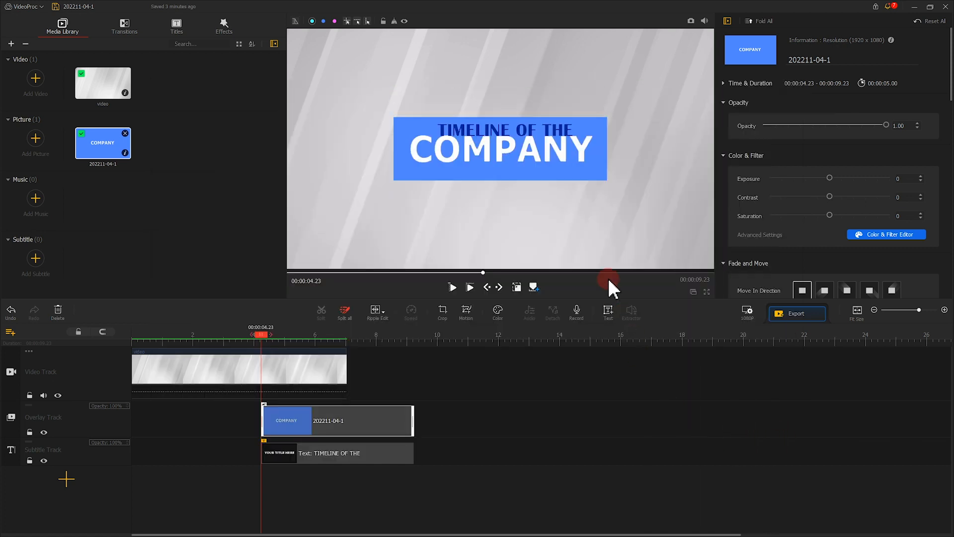
- Shrink the cropped COMPANY picture and position it directly beneath the TIMELINE OF THE text
{"action": "left_click", "coordinate": [519, 286]}
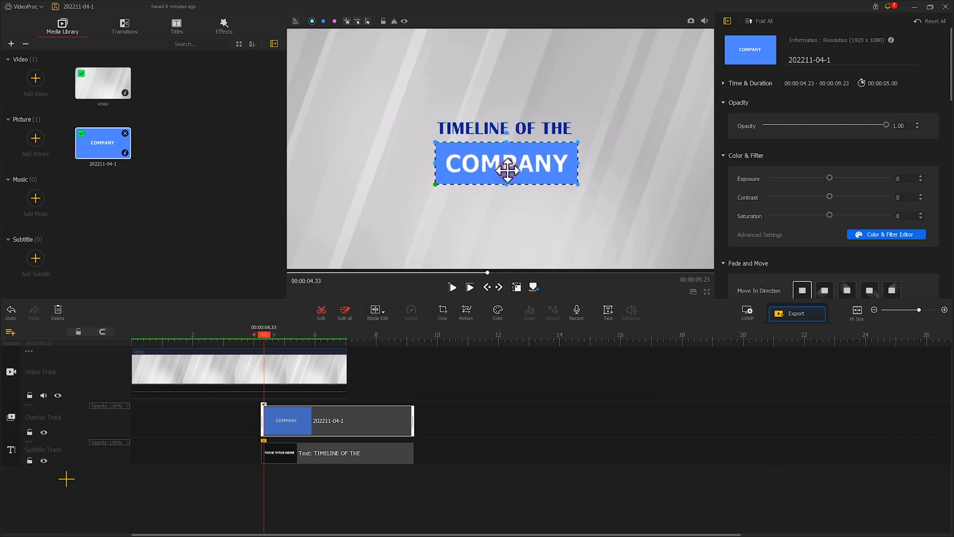
{"action": "left_click_drag", "start_coordinate": [506, 170], "coordinate": [508, 170]}
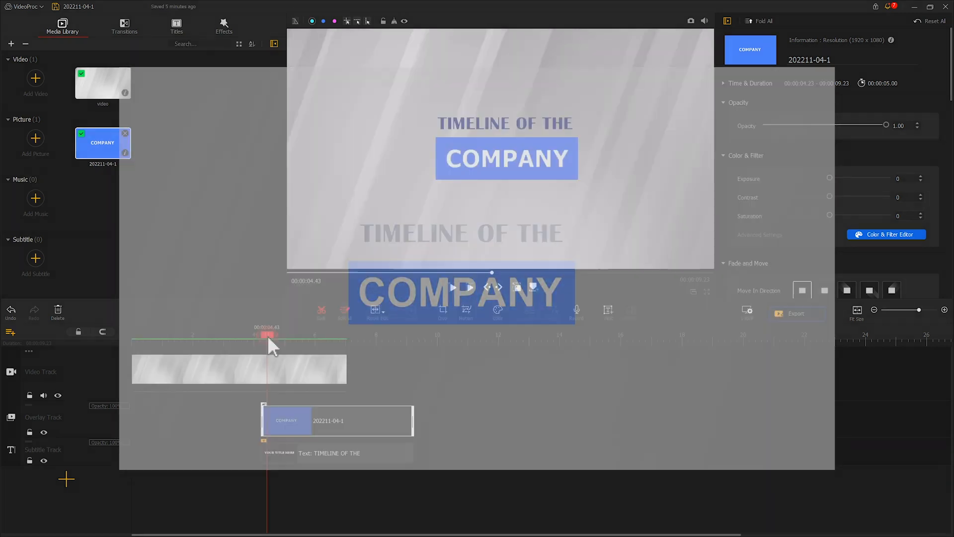
- Set the project background color to Light Grey, keeping the 1920 x 1080 resolution
{"action": "left_click_drag", "start_coordinate": [266, 340], "coordinate": [307, 337]}
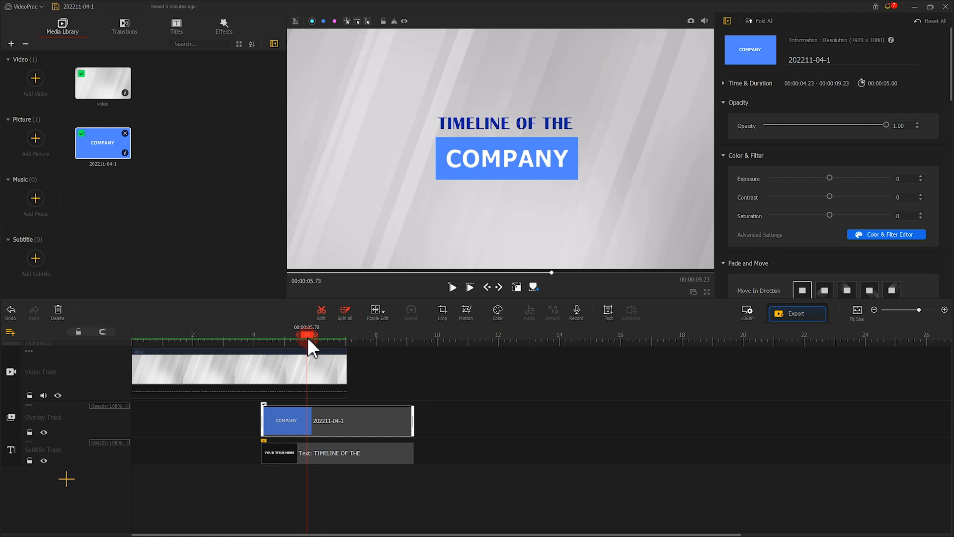
{"action": "left_click", "coordinate": [747, 314]}
{"action": "left_click", "coordinate": [391, 346]}
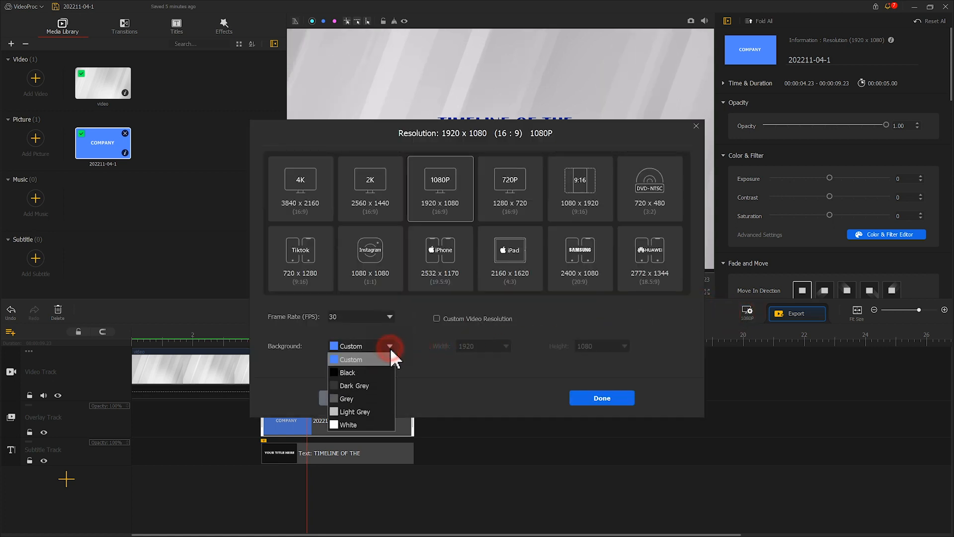
{"action": "left_click", "coordinate": [369, 405]}
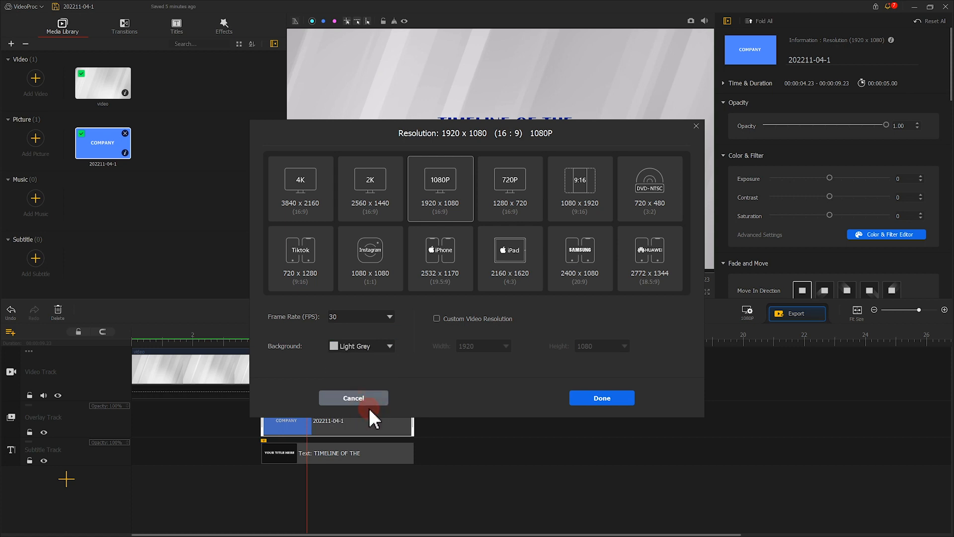
{"action": "left_click", "coordinate": [600, 399]}
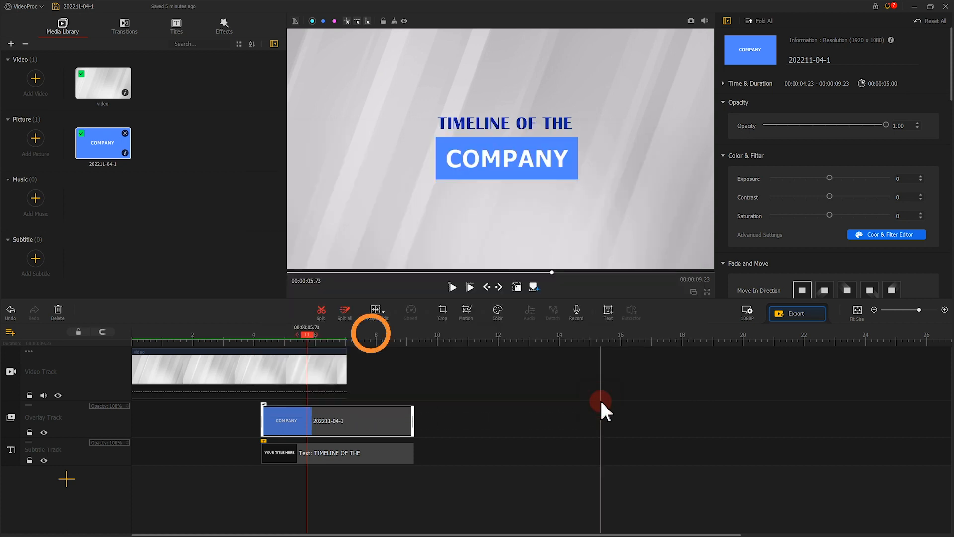
- Take a snapshot of the frame at 00:00:07.50 and import the saved 202211-04-1_0.png into the media library
{"action": "left_click_drag", "start_coordinate": [309, 340], "coordinate": [364, 342]}
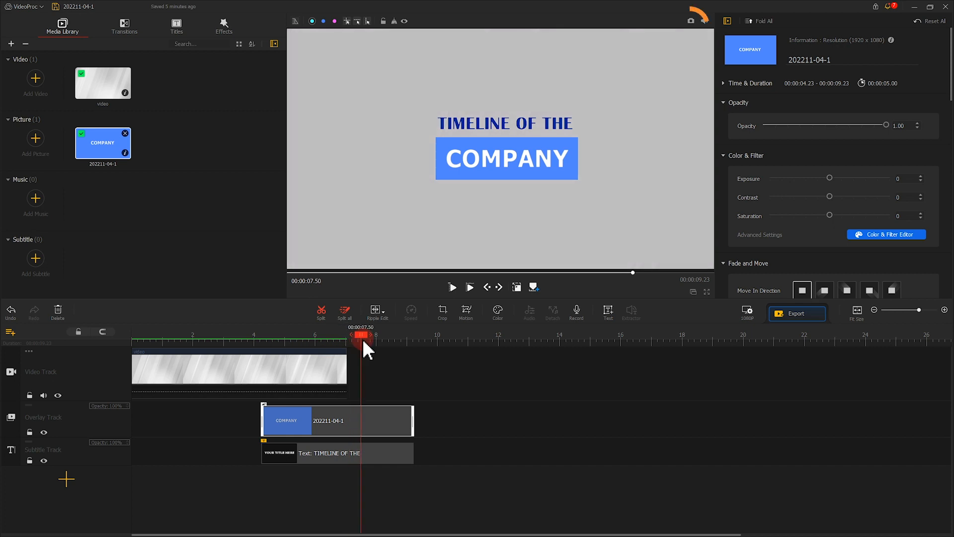
{"action": "left_click", "coordinate": [691, 21]}
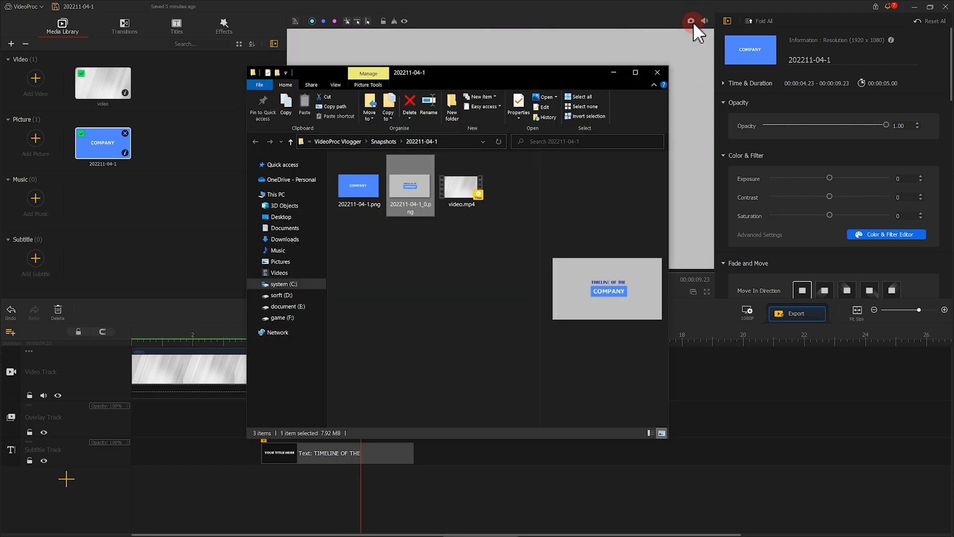
{"action": "left_click_drag", "start_coordinate": [410, 187], "coordinate": [202, 185]}
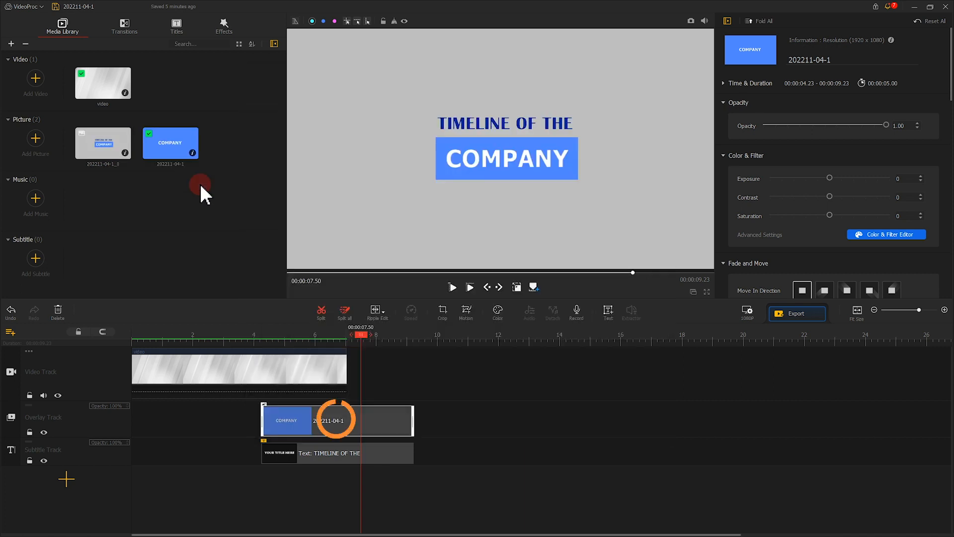
- Place the COMPANY picture right after the background clip, trimmed to 3.53 seconds, and stretch the TIMELINE OF THE title across both clips
{"action": "left_click_drag", "start_coordinate": [311, 420], "coordinate": [404, 384]}
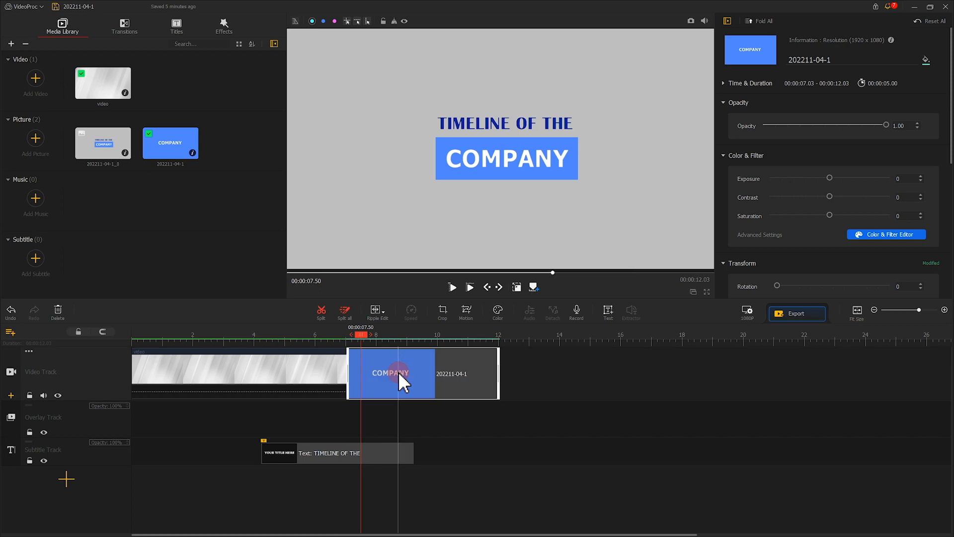
{"action": "left_click_drag", "start_coordinate": [498, 363], "coordinate": [454, 364]}
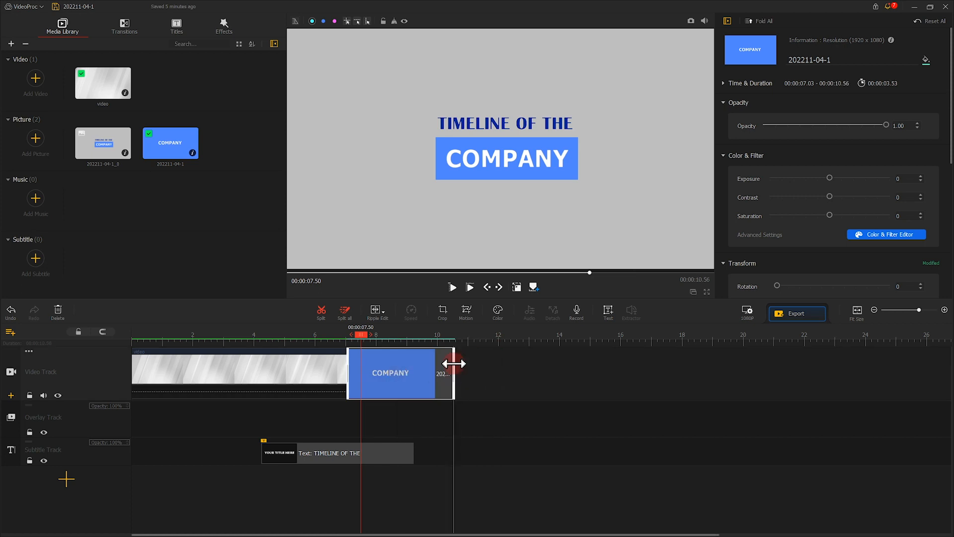
{"action": "left_click_drag", "start_coordinate": [412, 452], "coordinate": [454, 451]}
{"action": "left_click_drag", "start_coordinate": [262, 453], "coordinate": [130, 448]}
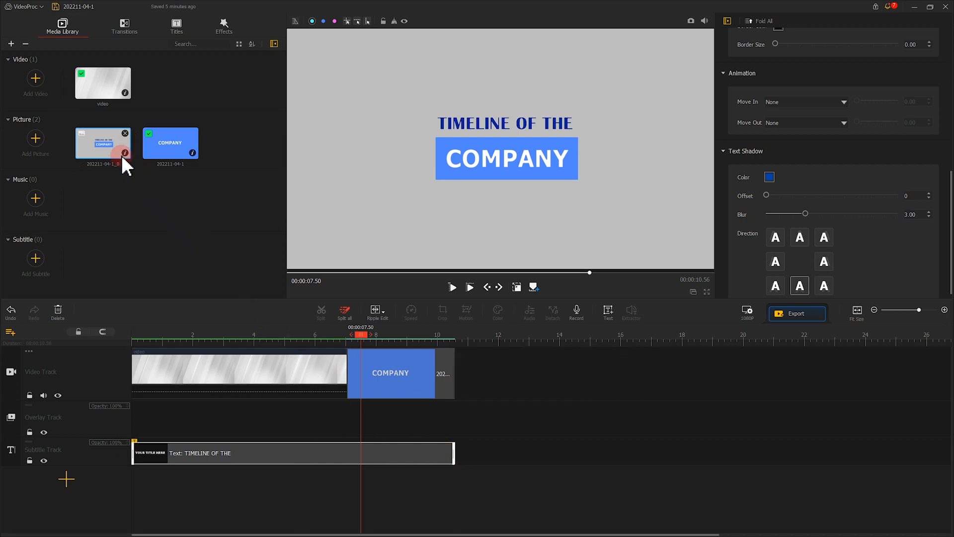
- Append the snapshot picture 202211-04-1_0 after the COMPANY clip, shorten it to 2.96 seconds, and play back the join
{"action": "left_click_drag", "start_coordinate": [112, 147], "coordinate": [490, 361]}
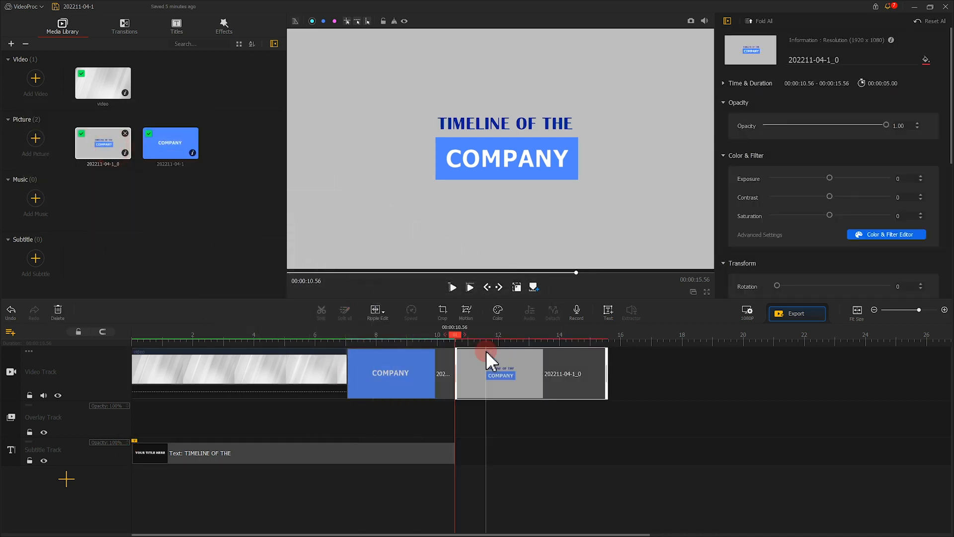
{"action": "left_click_drag", "start_coordinate": [608, 364], "coordinate": [546, 360]}
{"action": "left_click_drag", "start_coordinate": [455, 335], "coordinate": [304, 331]}
{"action": "left_click", "coordinate": [453, 293]}
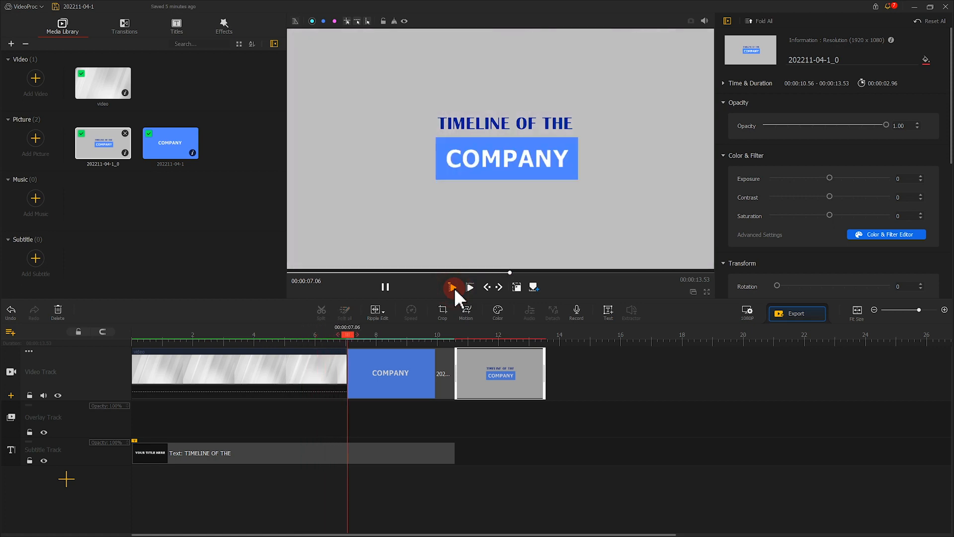
{"action": "left_click", "coordinate": [385, 286]}
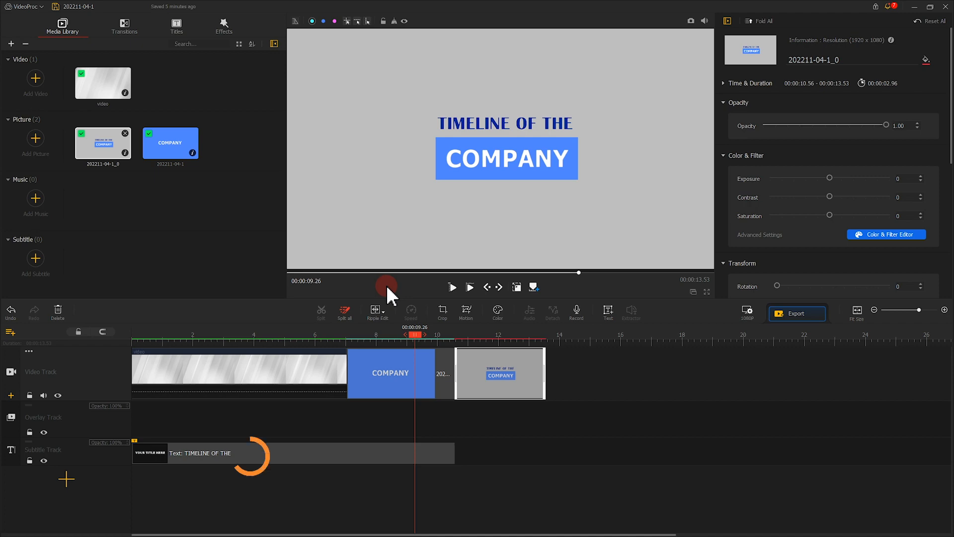
- Apply a Linear Blur move-in animation to the TIMELINE OF THE title
{"action": "left_click", "coordinate": [364, 448]}
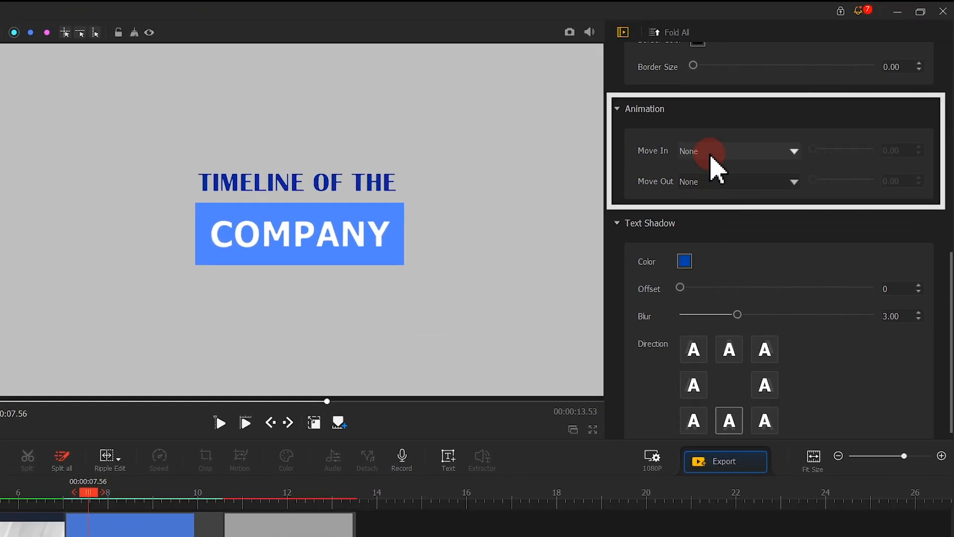
{"action": "left_click", "coordinate": [710, 155]}
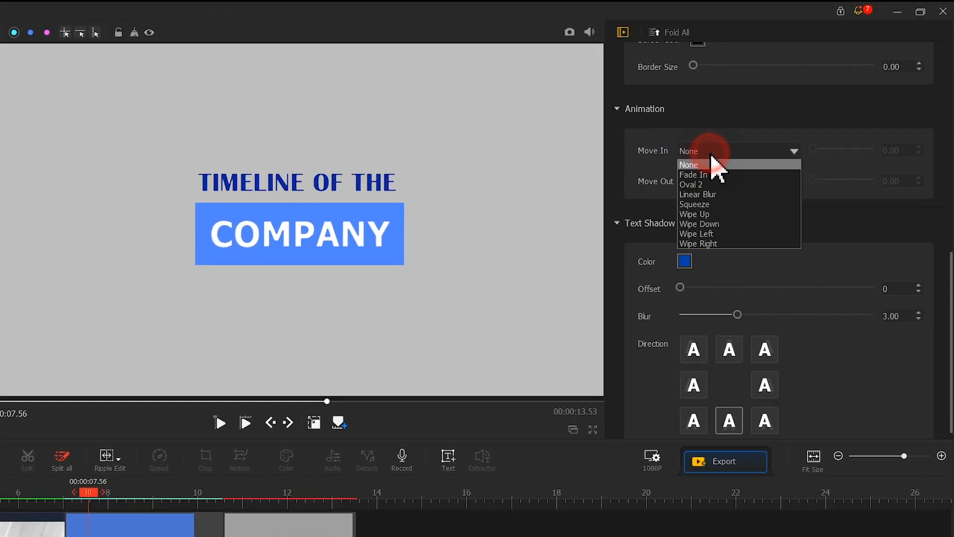
{"action": "left_click", "coordinate": [712, 208]}
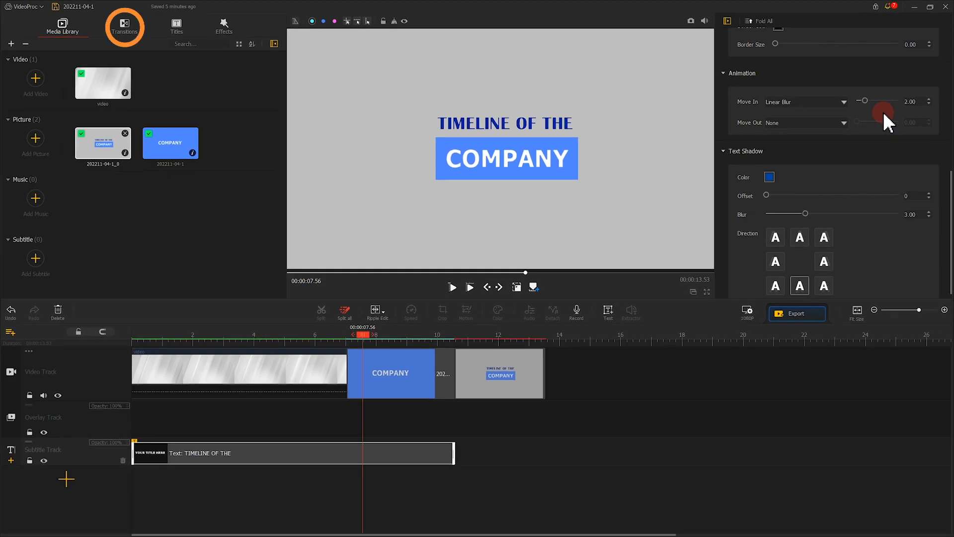
- Add a Fade transition between the background clip and the COMPANY clip and lengthen it to about 6.40 seconds
{"action": "left_click", "coordinate": [131, 22]}
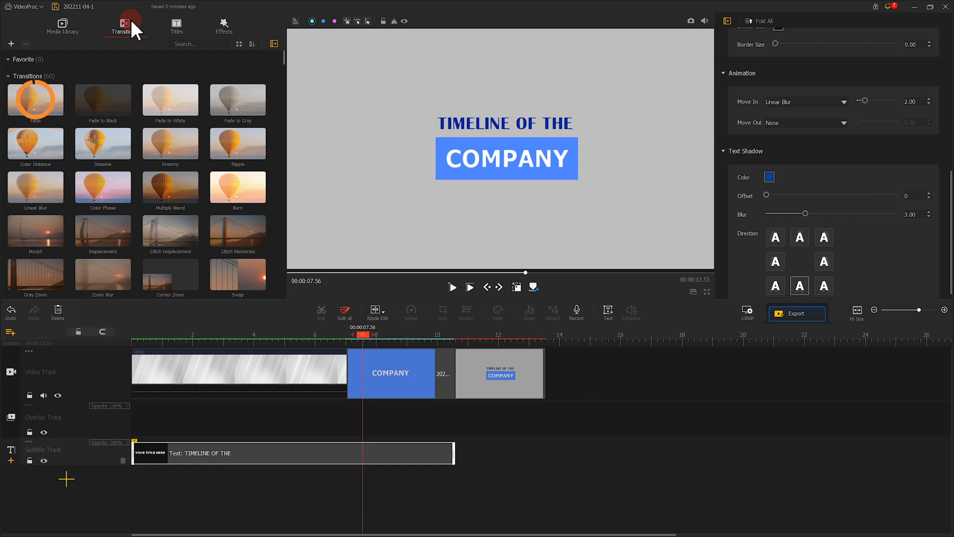
{"action": "left_click_drag", "start_coordinate": [35, 99], "coordinate": [340, 368]}
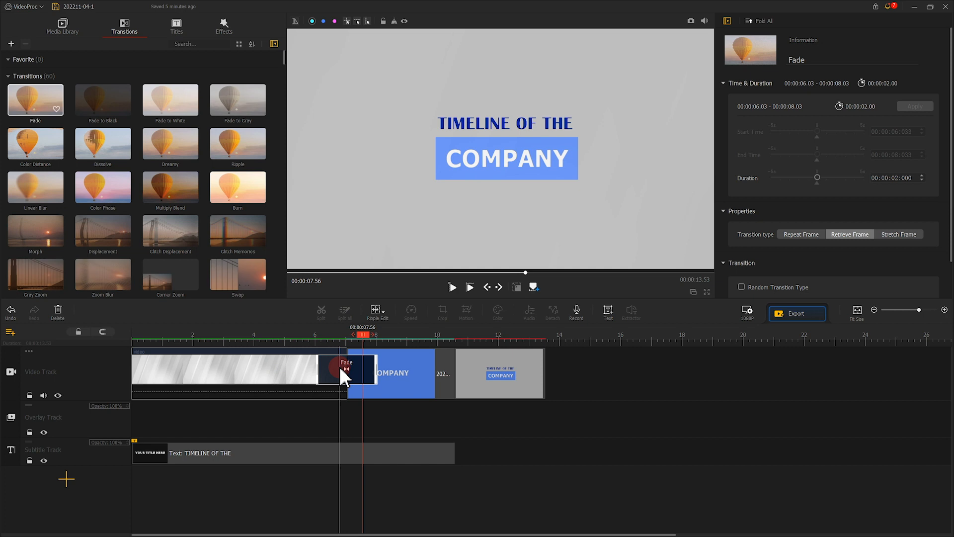
{"action": "left_click_drag", "start_coordinate": [376, 368], "coordinate": [443, 367]}
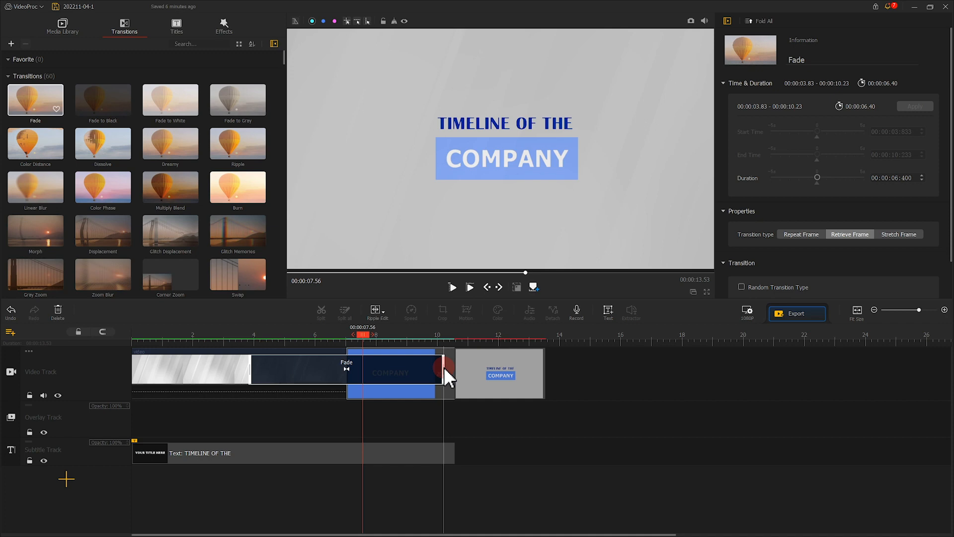
- Add a motion keyframe at the start of the snapshot clip with its frame enlarged to the full 1920 x 1080
{"action": "left_click", "coordinate": [491, 366]}
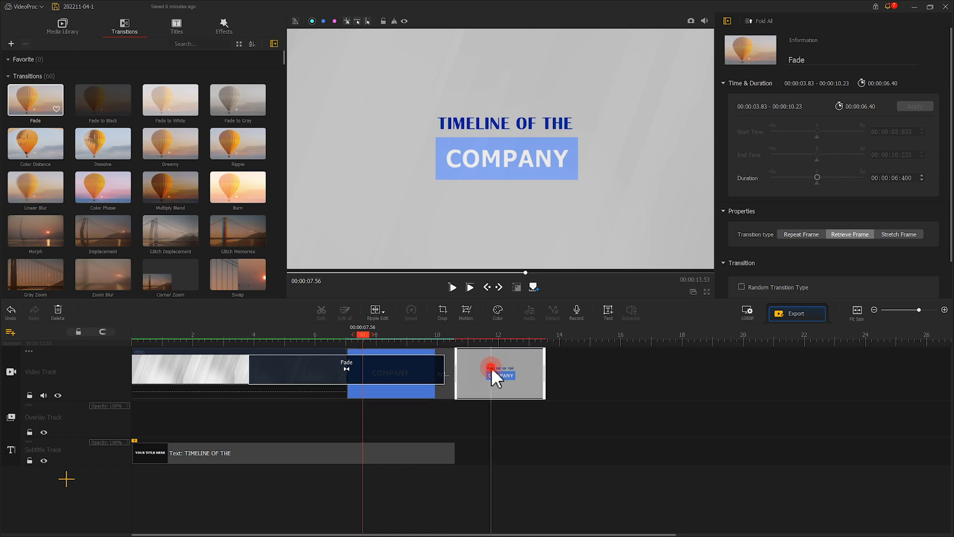
{"action": "left_click", "coordinate": [469, 313]}
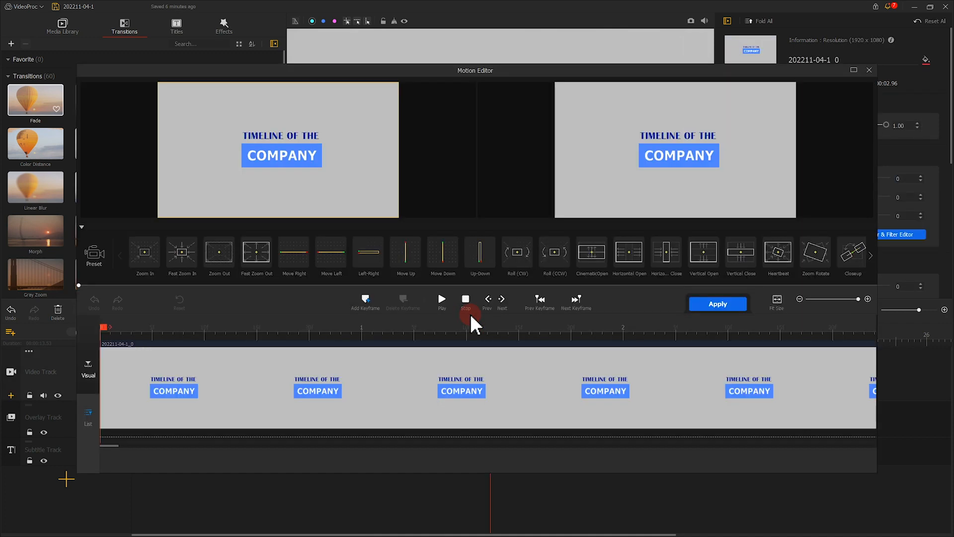
{"action": "left_click", "coordinate": [365, 300]}
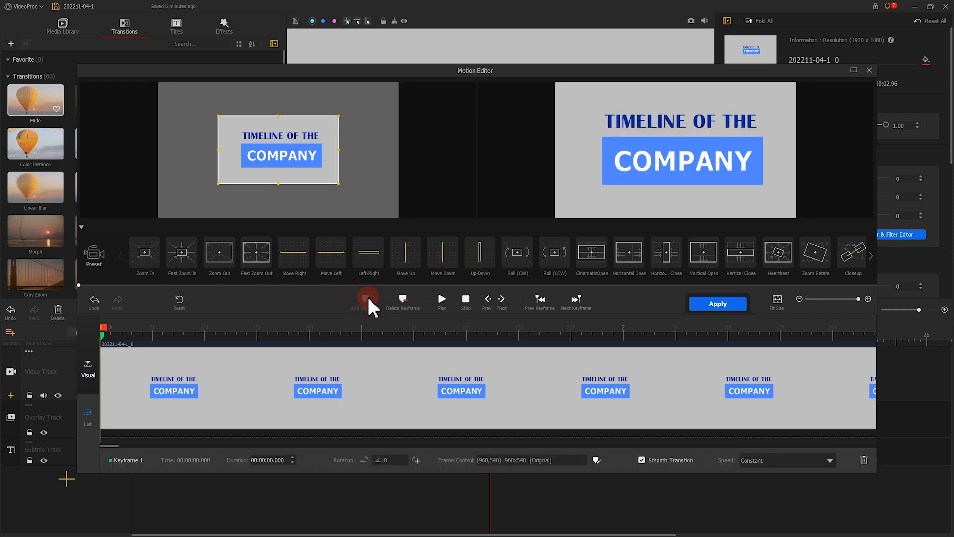
{"action": "left_click_drag", "start_coordinate": [298, 160], "coordinate": [366, 217]}
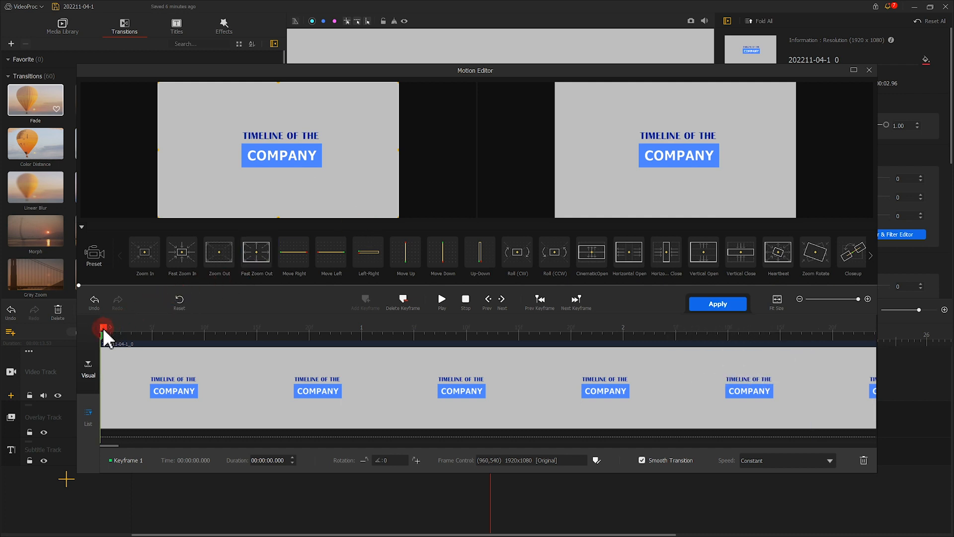
- Add a second motion keyframe at the snapshot clip's end, shrink its frame to a centered 1550 x 872, and apply the motion
{"action": "left_click_drag", "start_coordinate": [106, 333], "coordinate": [879, 348]}
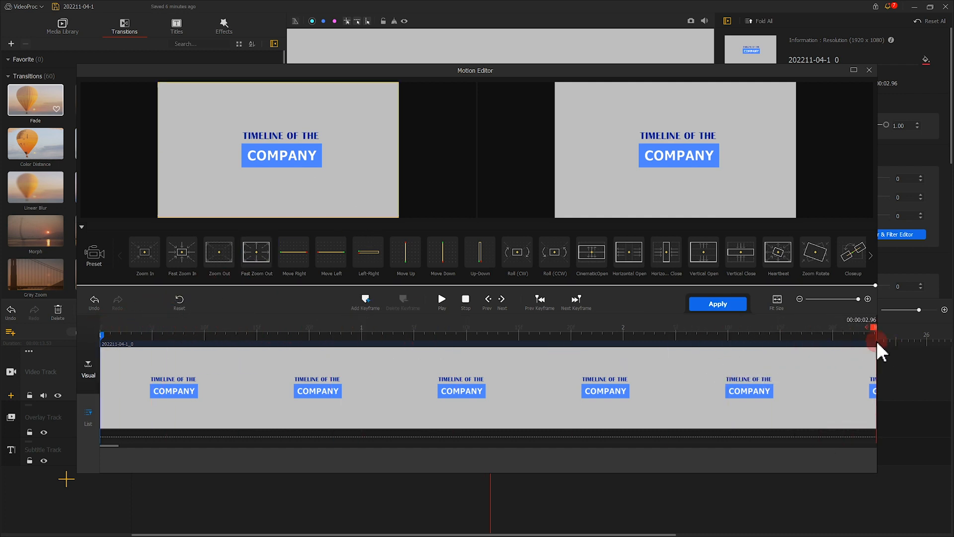
{"action": "left_click", "coordinate": [369, 302]}
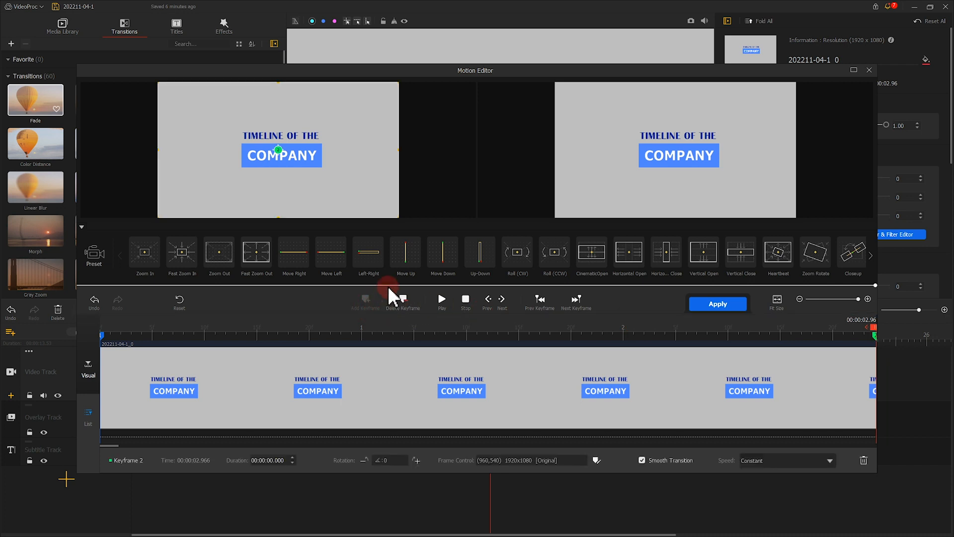
{"action": "left_click_drag", "start_coordinate": [398, 217], "coordinate": [371, 204]}
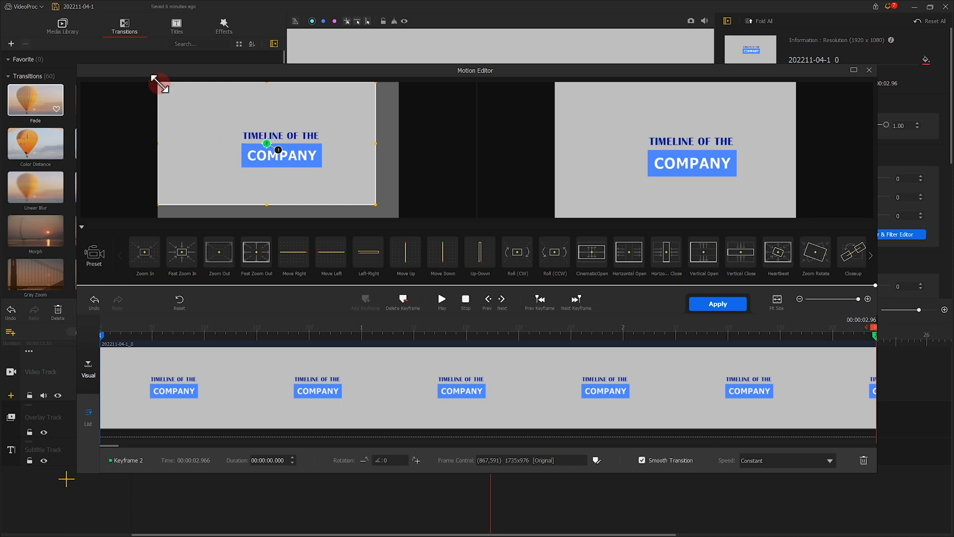
{"action": "left_click_drag", "start_coordinate": [162, 85], "coordinate": [181, 95]}
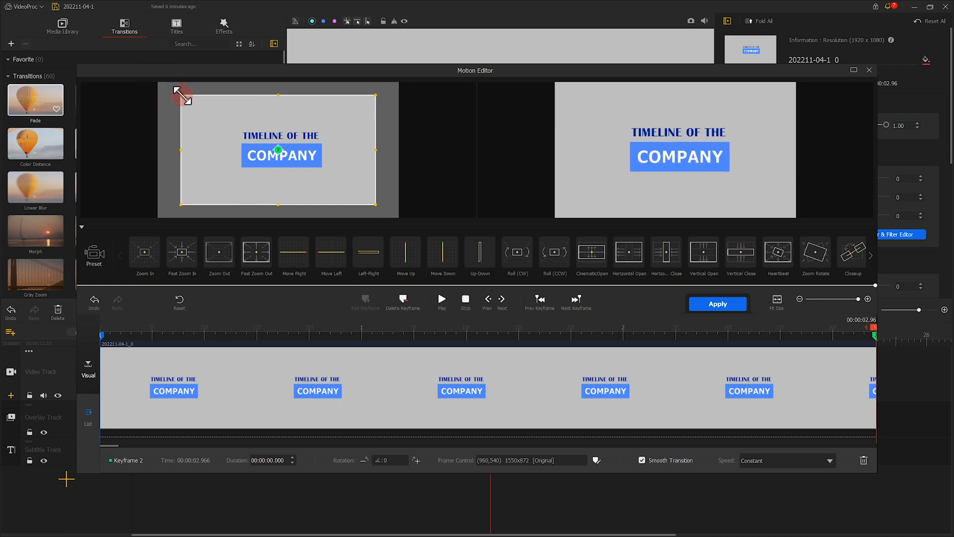
{"action": "left_click", "coordinate": [710, 305]}
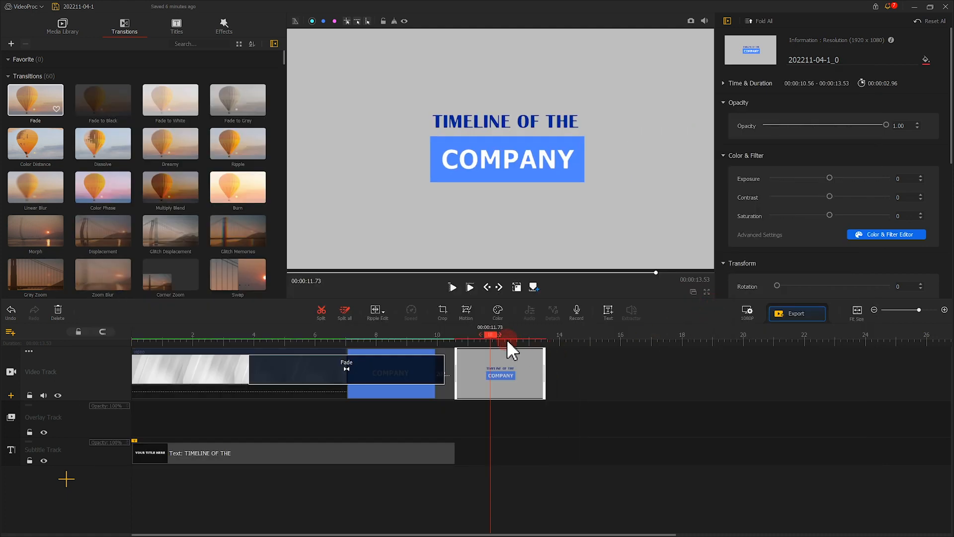
- Play back the opening sequence from the beginning of the timeline
{"action": "left_click_drag", "start_coordinate": [494, 333], "coordinate": [130, 333]}
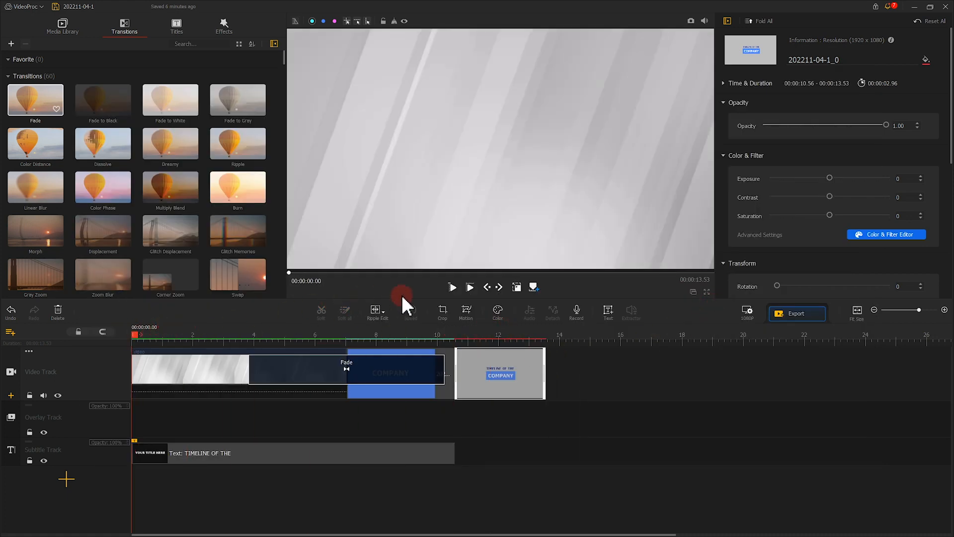
{"action": "left_click", "coordinate": [450, 287]}
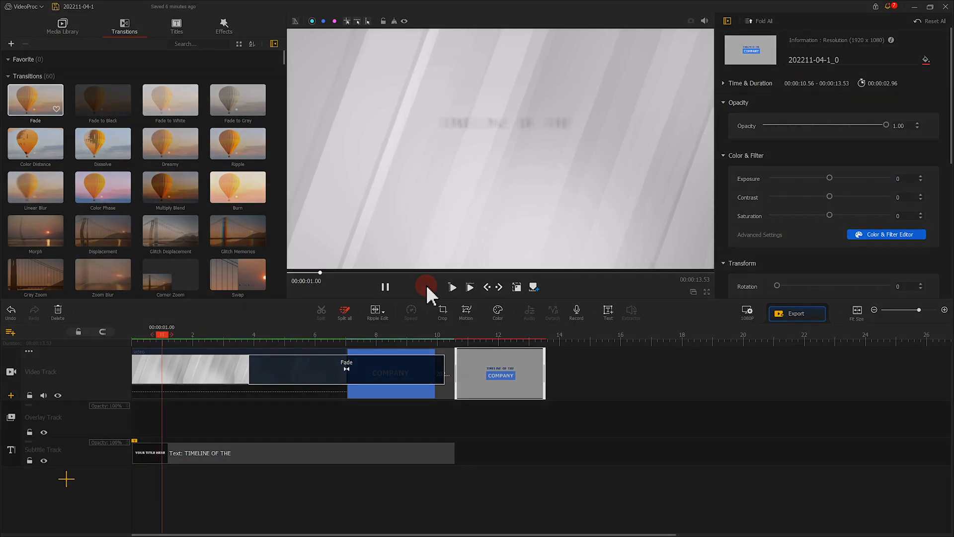